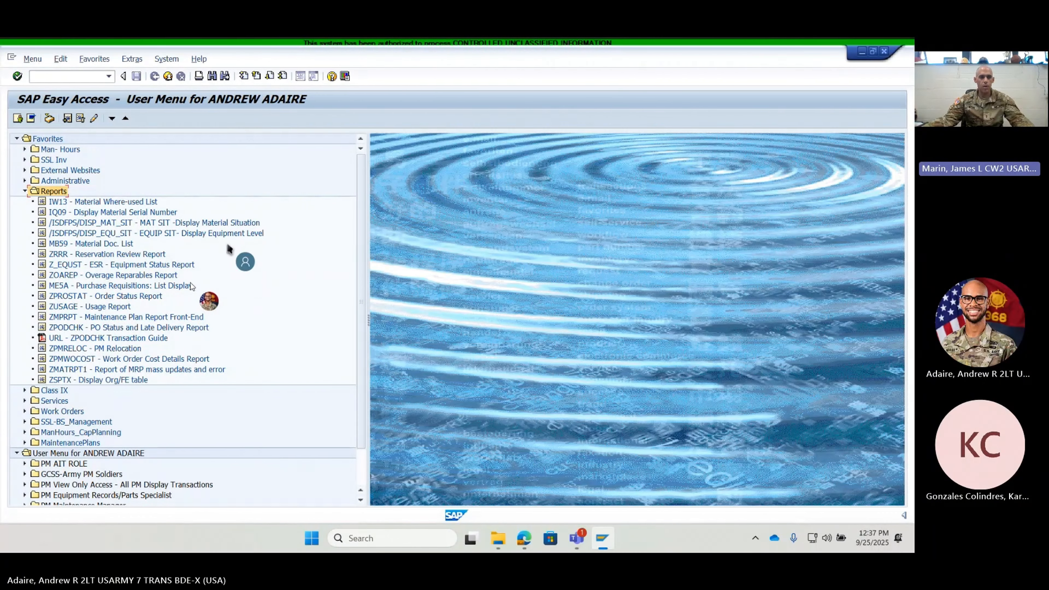
# - Open the EQUIP SIT display equipment report (/ISDFPS/DISP_EQU_SIT) and enter WFSPAA as the force element
pyautogui.doubleClick(162, 233)
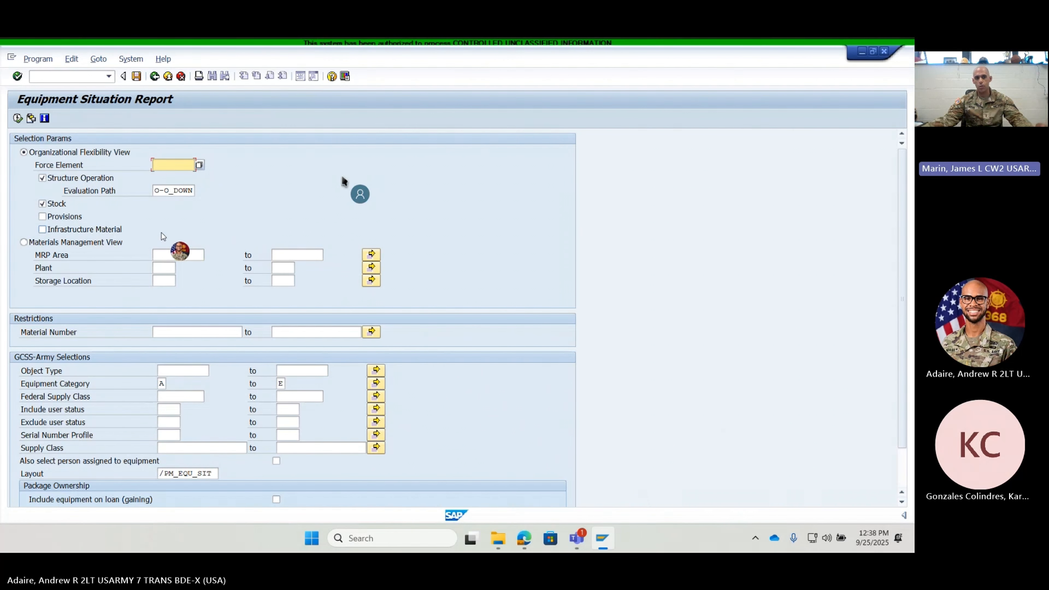
pyautogui.doubleClick(174, 164)
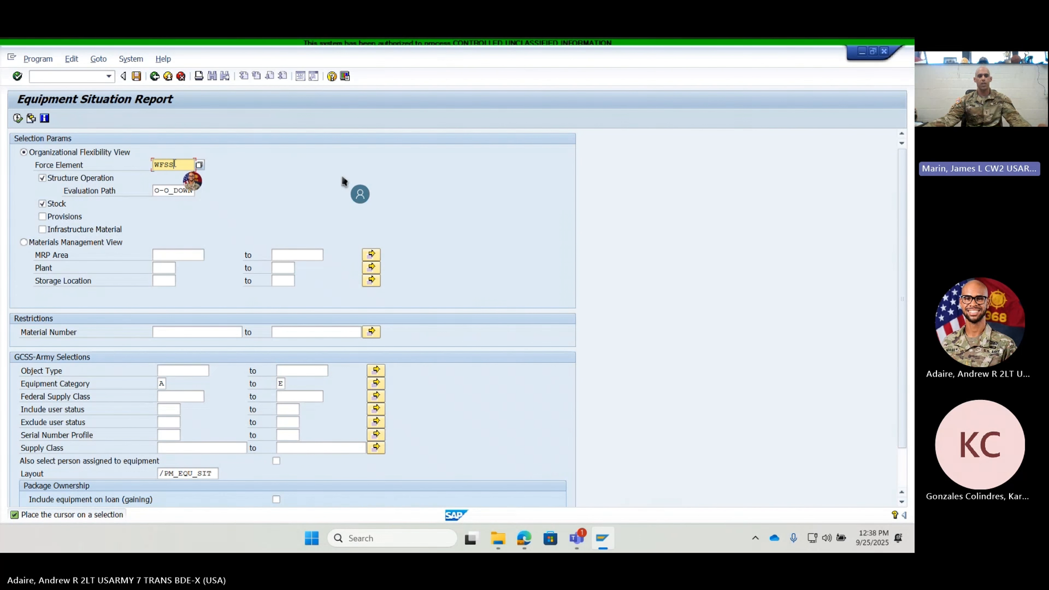
pyautogui.write('PAA')
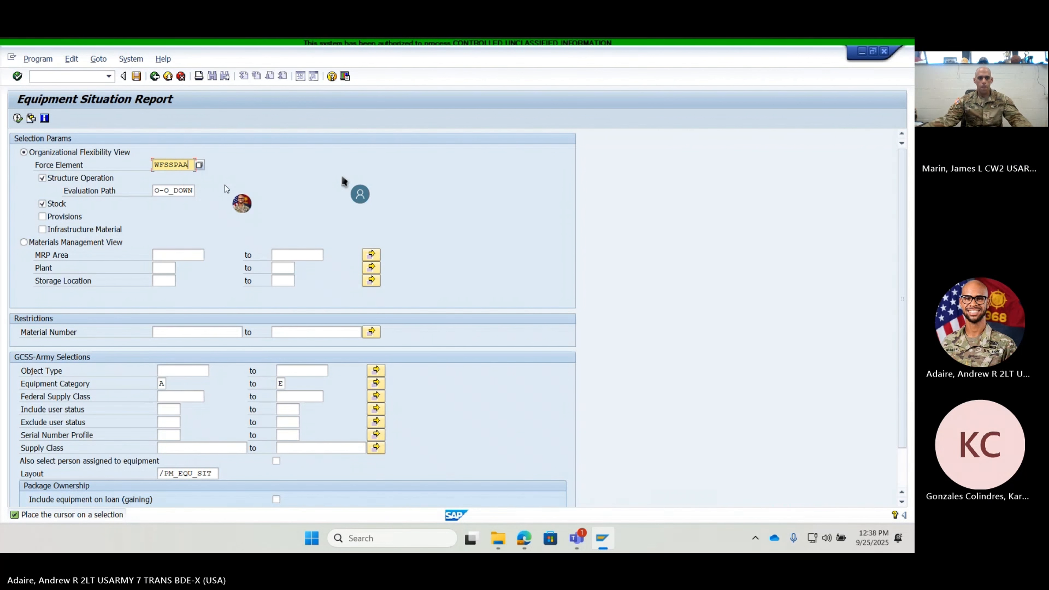
pyautogui.press('BackSpace')
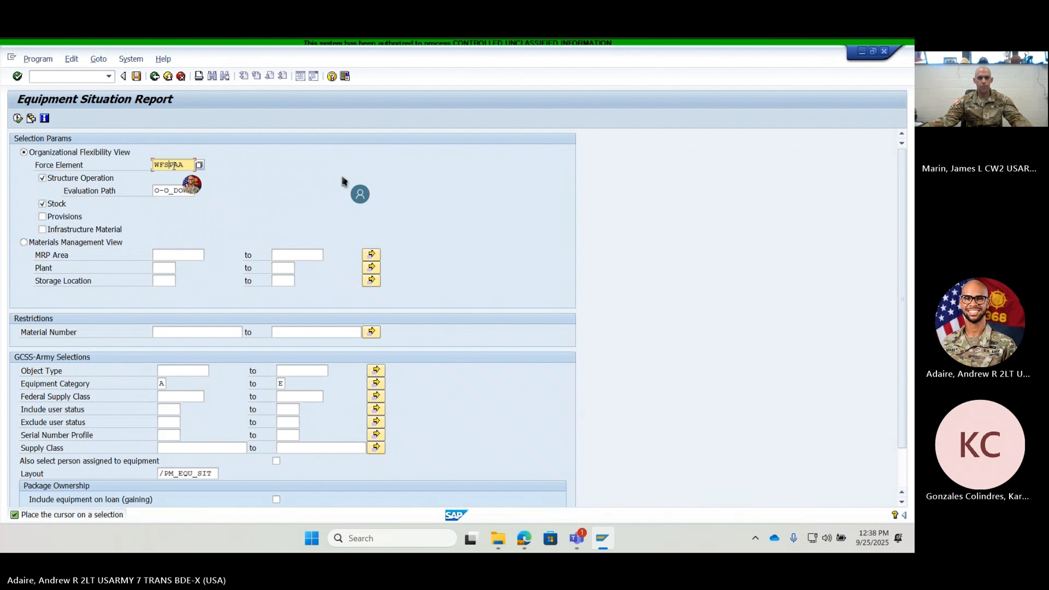
pyautogui.click(199, 165)
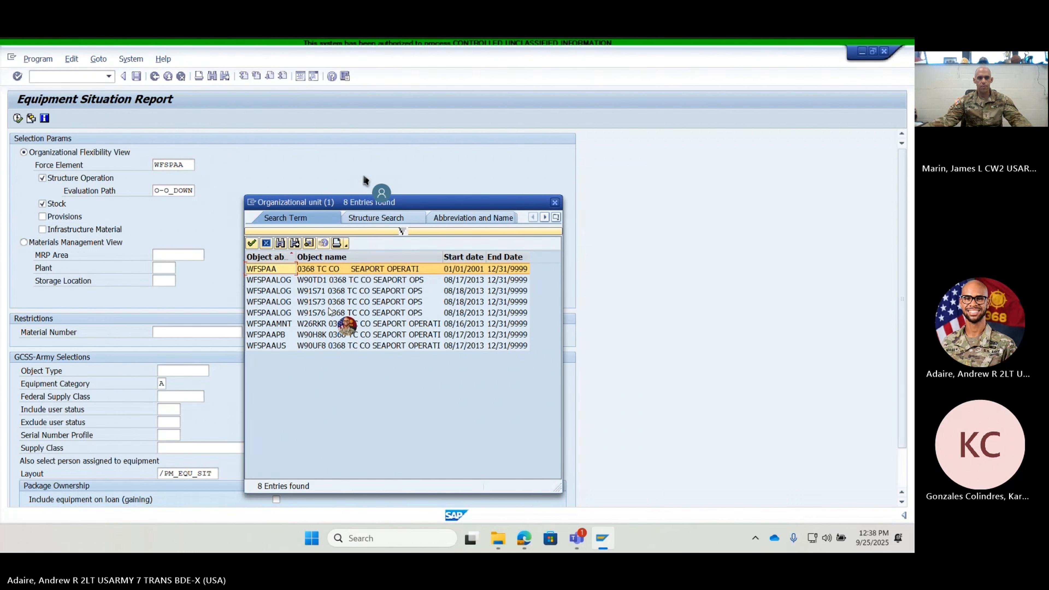
pyautogui.click(555, 203)
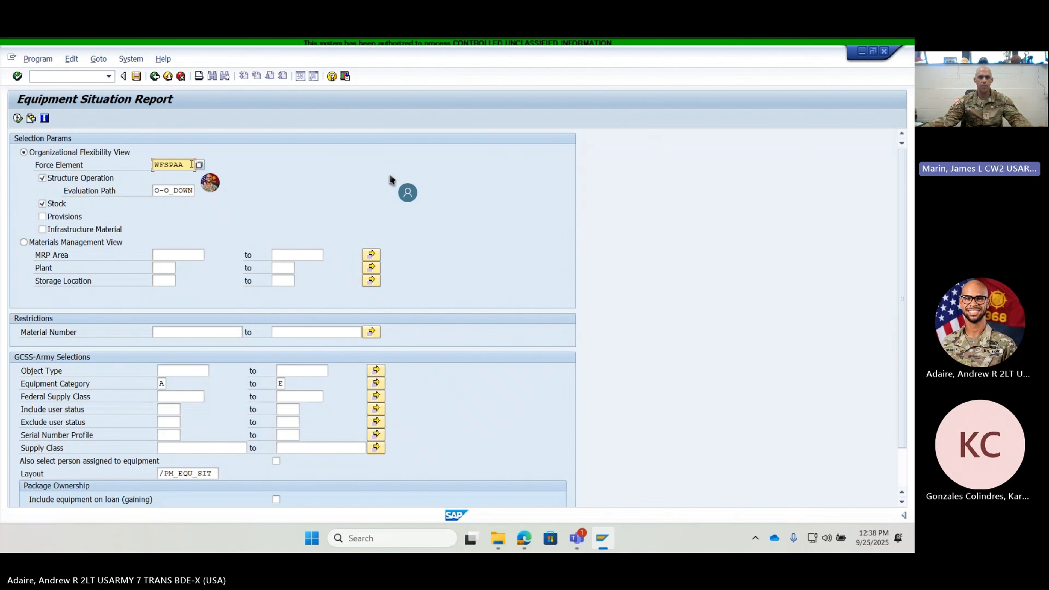
pyautogui.press('Return')
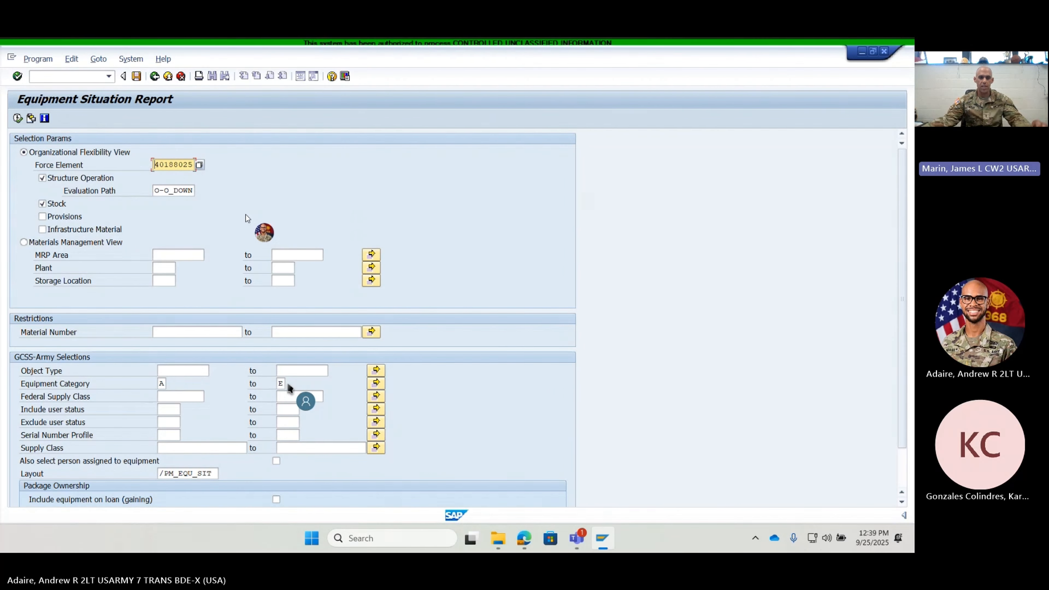
# - Extend the equipment category range to end at K and execute the Equipment Situation Report
pyautogui.click(281, 385)
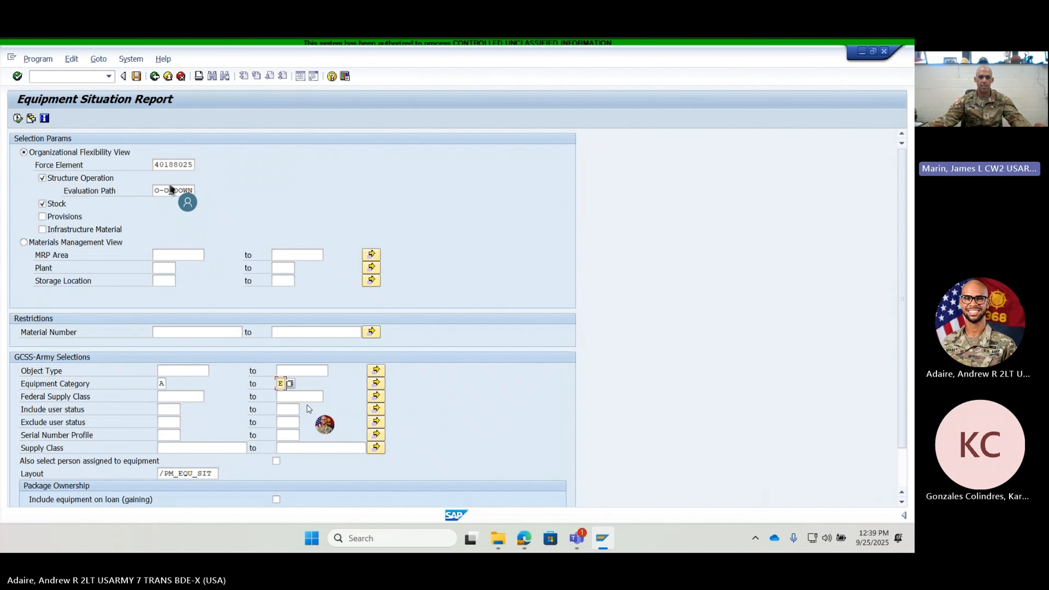
pyautogui.write('K')
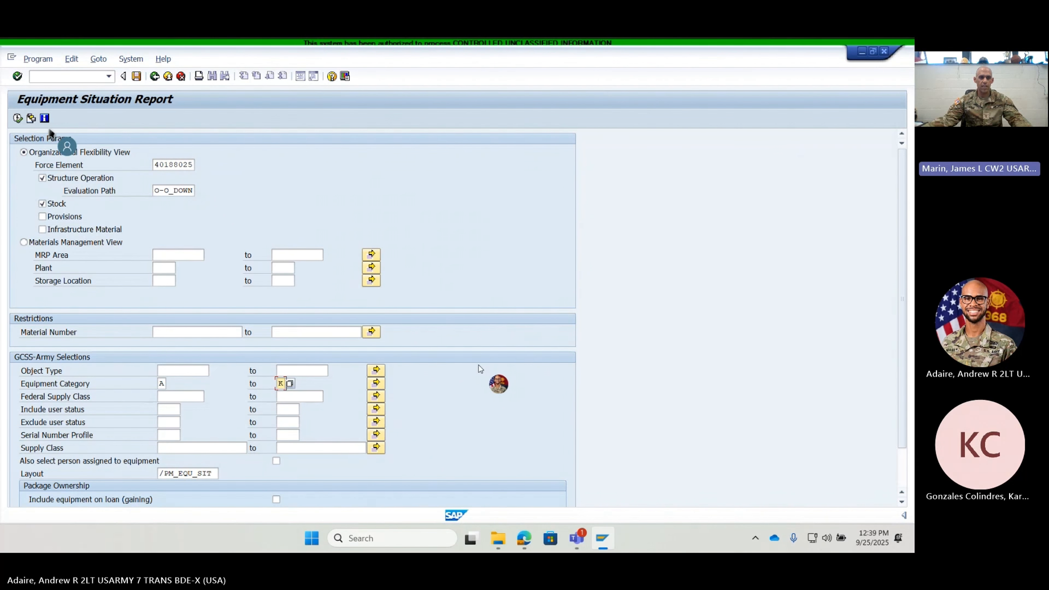
pyautogui.click(17, 119)
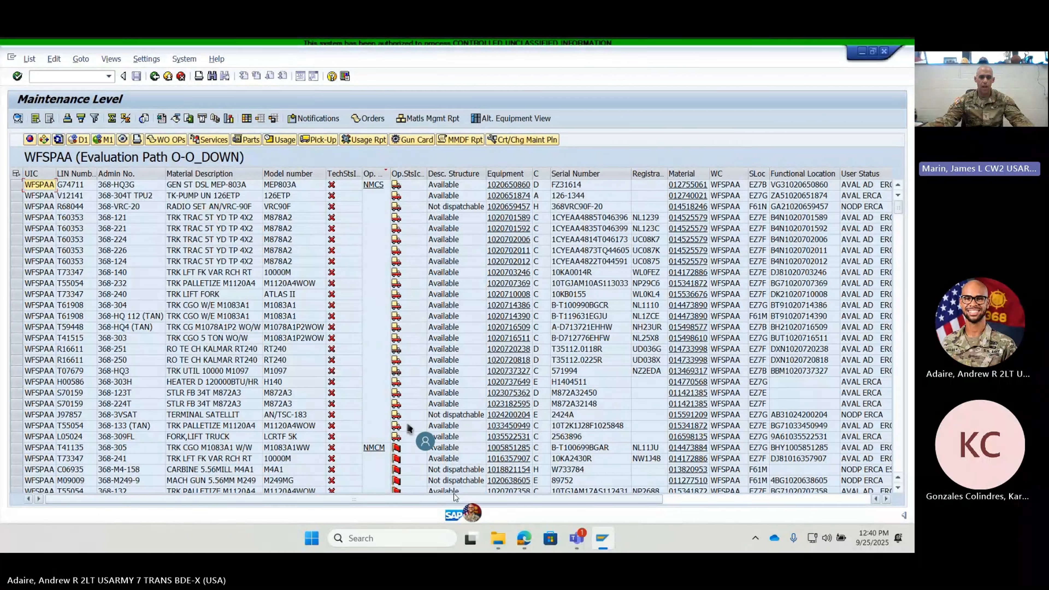
# - Review the operational status of the listed equipment and widen the narrow C column beside the equipment numbers
pyautogui.scroll(-3, 407, 367)
pyautogui.scroll(-1, 404, 406)
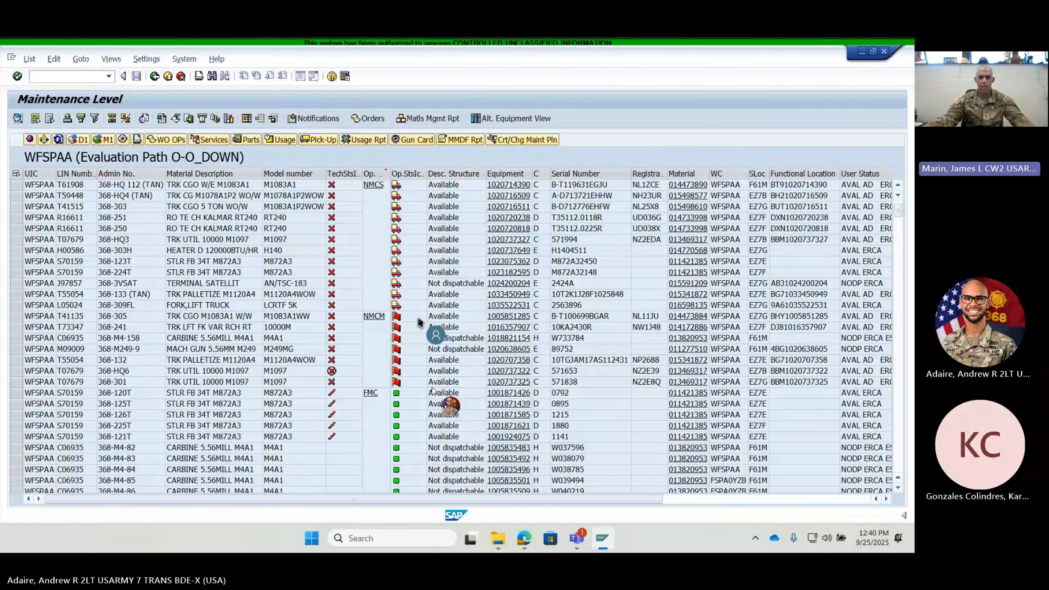
pyautogui.scroll(1, 694, 210)
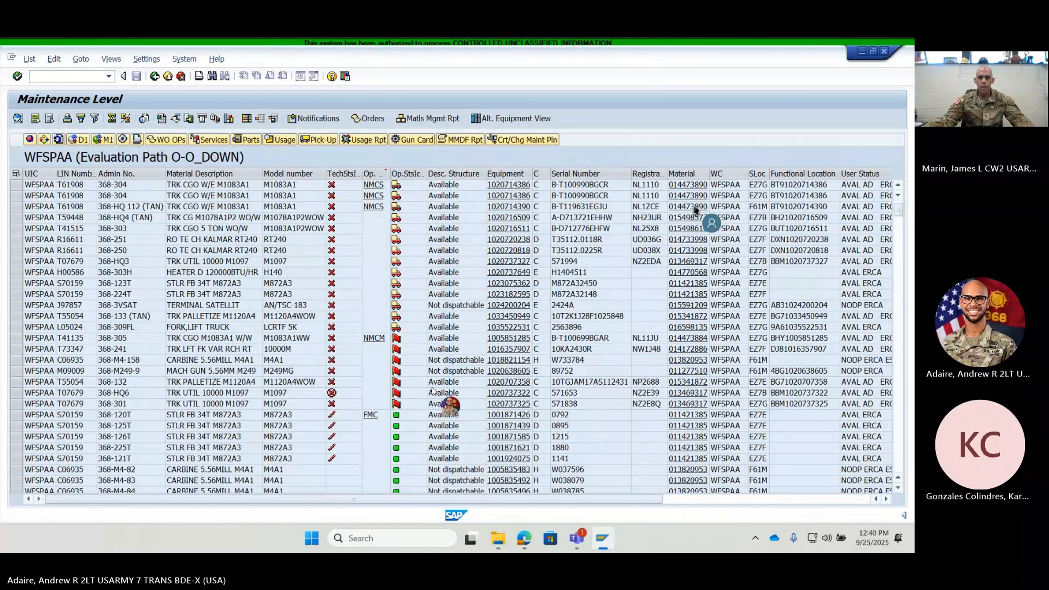
pyautogui.scroll(4, 695, 209)
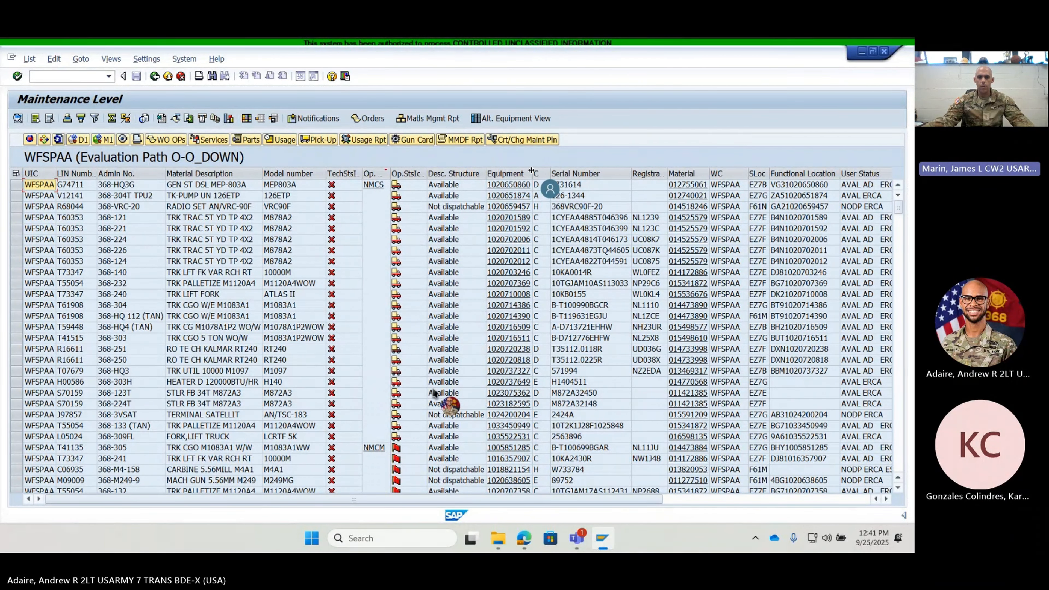
pyautogui.moveTo(532, 176); pyautogui.dragTo(549, 184)
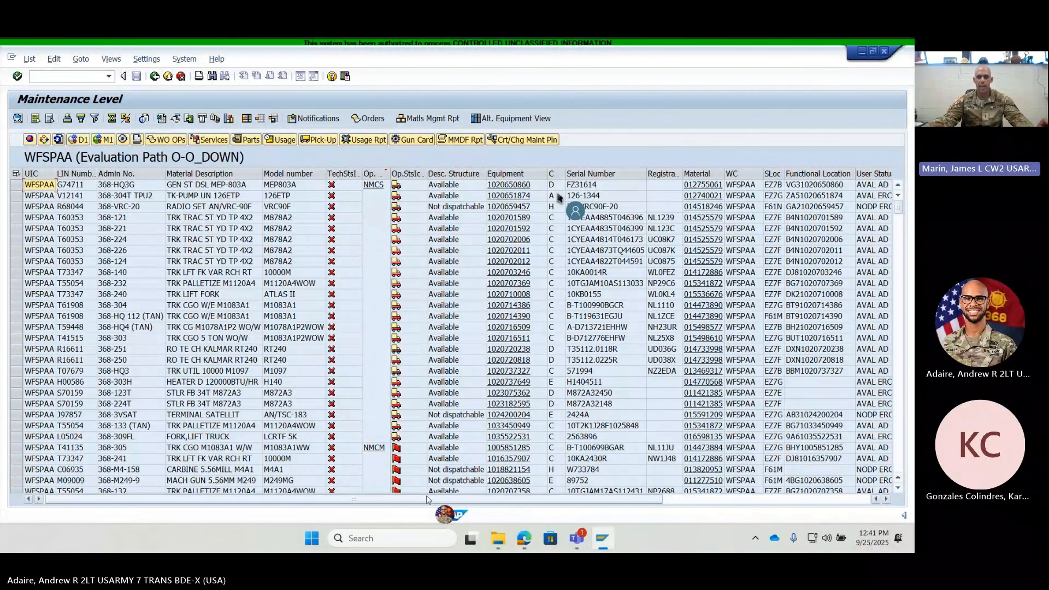
# - Examine the user status and remark columns of the equipment list, highlighting the row of radio set 368-VRC-20
pyautogui.moveTo(427, 499); pyautogui.dragTo(516, 499)
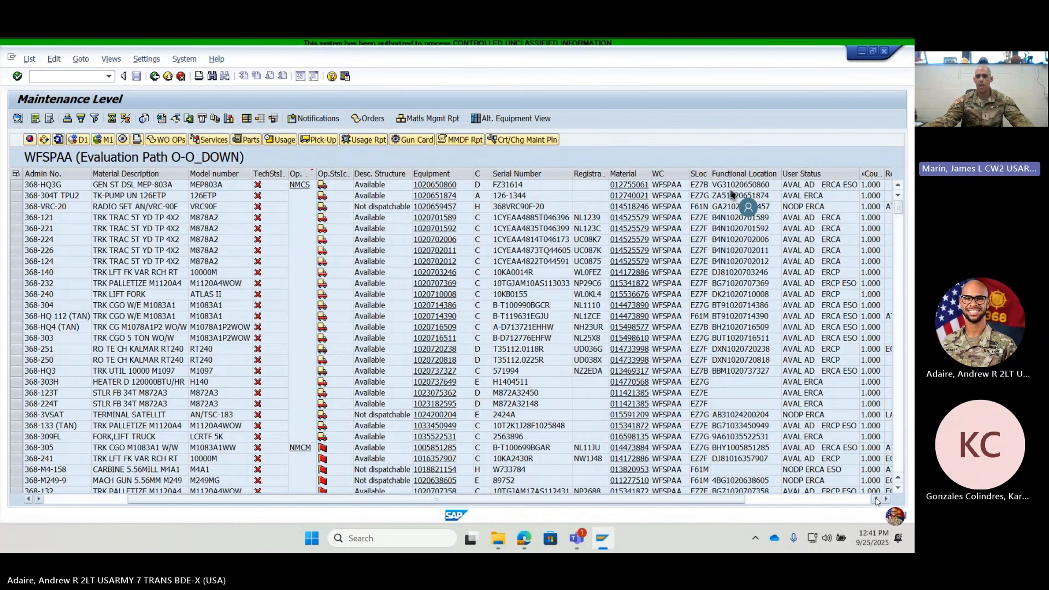
pyautogui.click(877, 499)
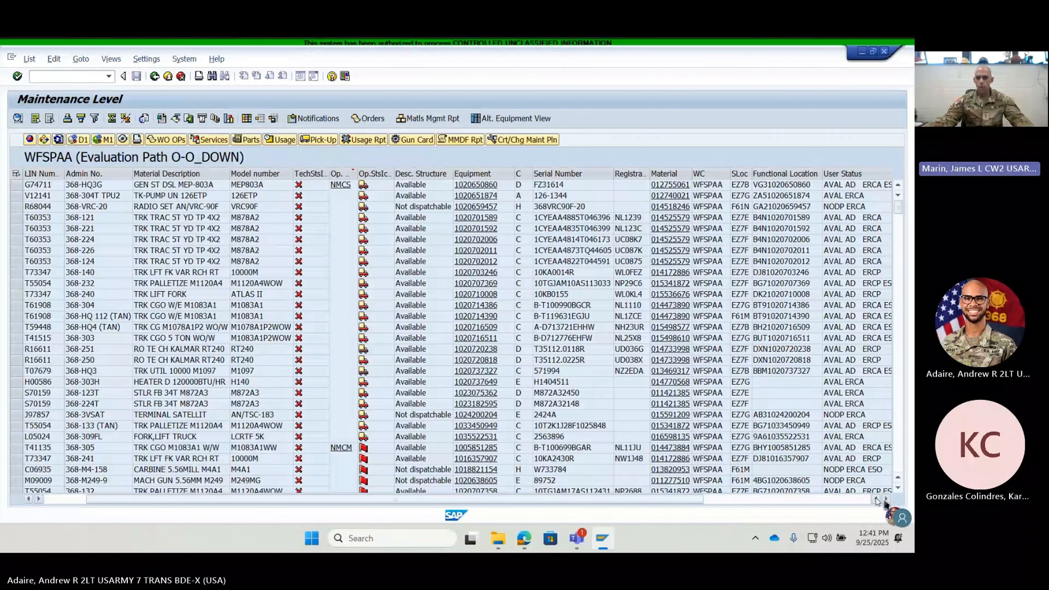
pyautogui.click(876, 499)
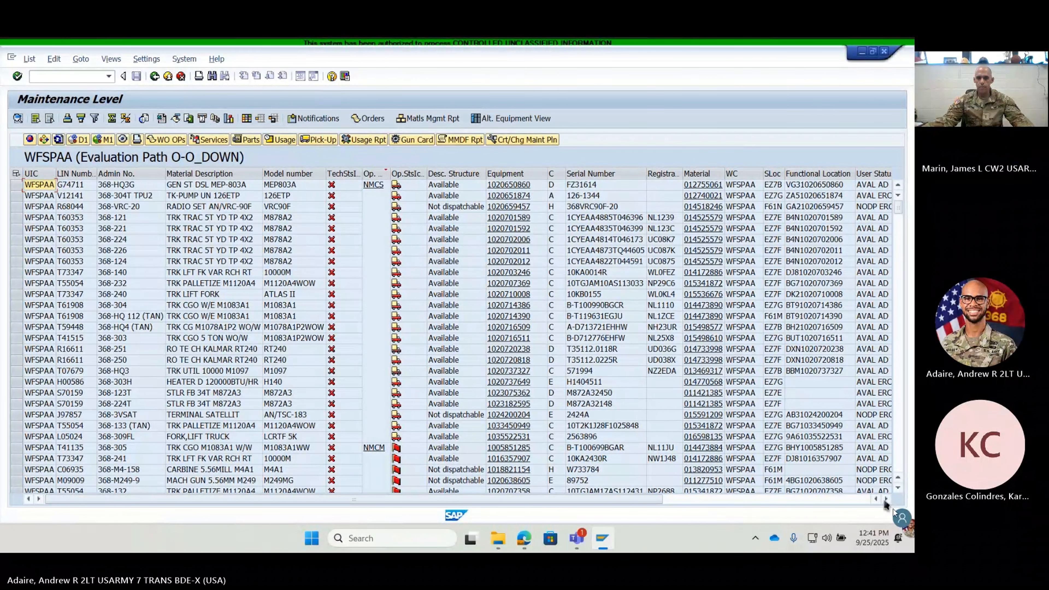
pyautogui.click(886, 498)
pyautogui.click(886, 498)
pyautogui.click(885, 499)
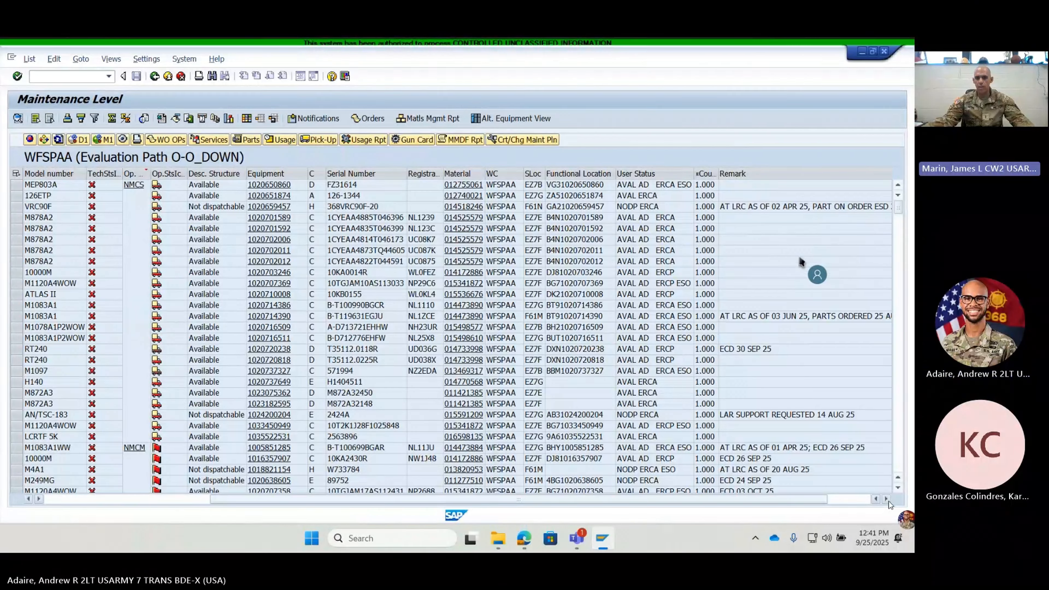
pyautogui.click(886, 499)
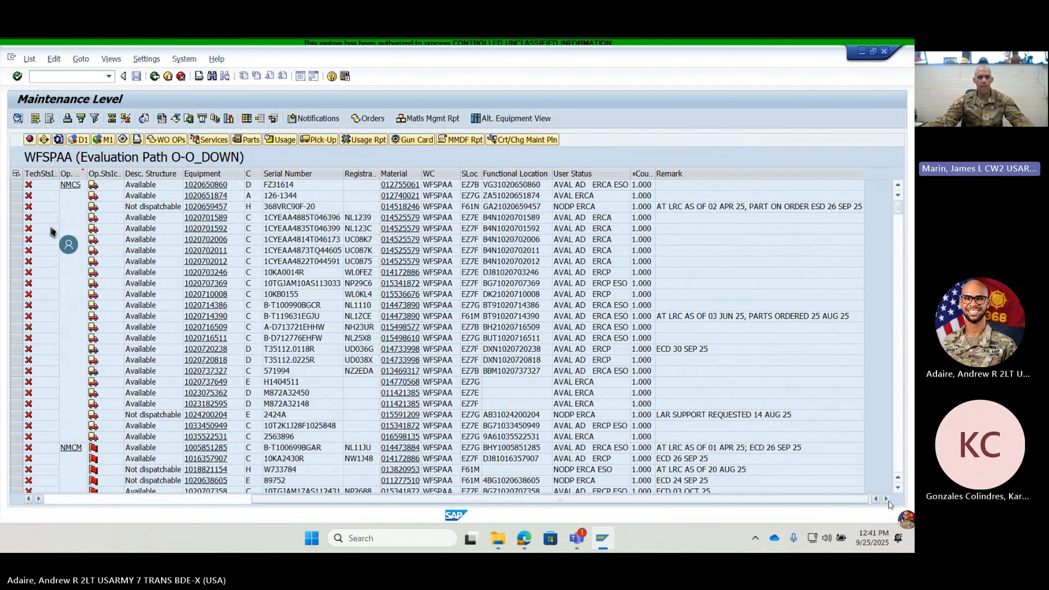
pyautogui.click(16, 206)
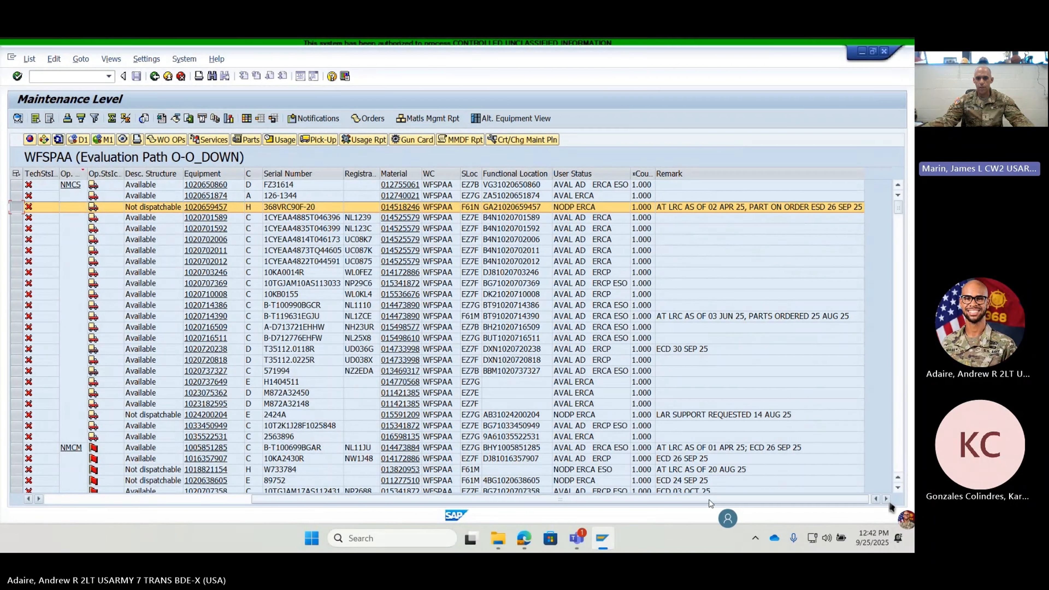
pyautogui.moveTo(734, 500); pyautogui.dragTo(439, 495)
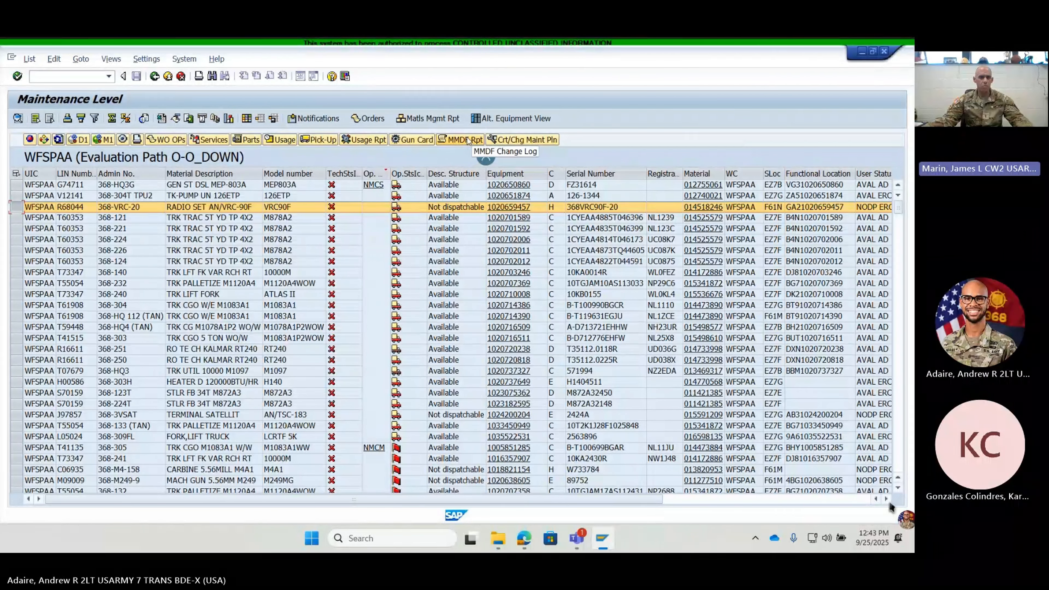
# - Check the parts availability list for generator 368-HQ3G, then return to the equipment list
pyautogui.click(16, 185)
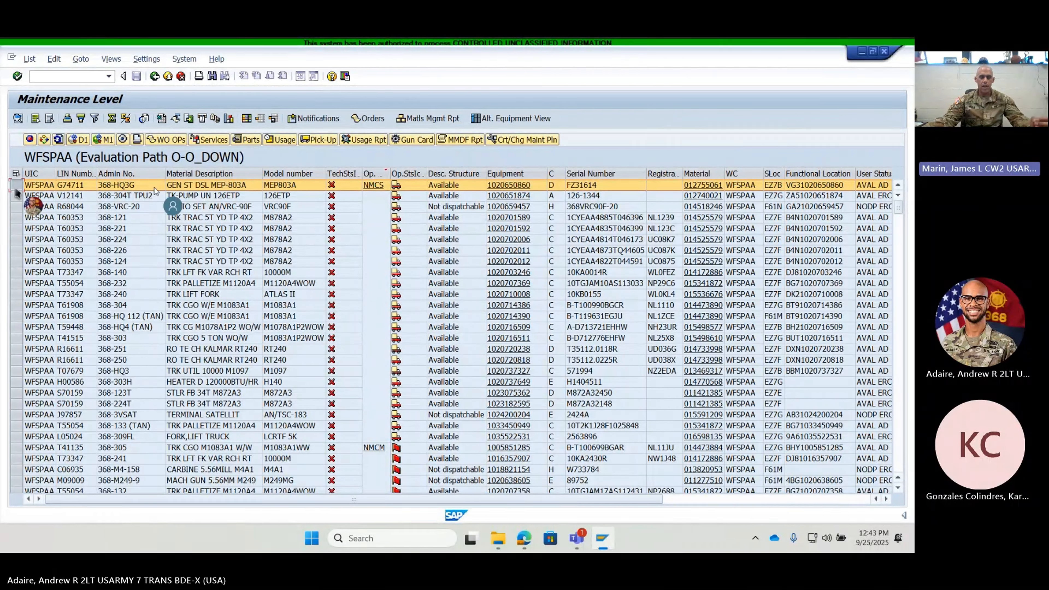
pyautogui.click(246, 139)
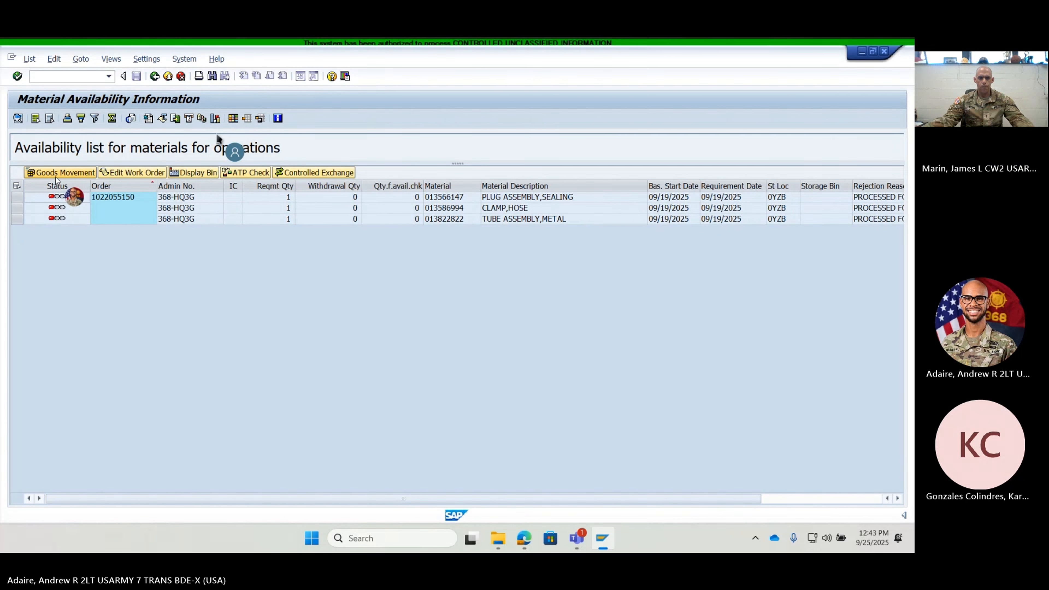
pyautogui.click(154, 77)
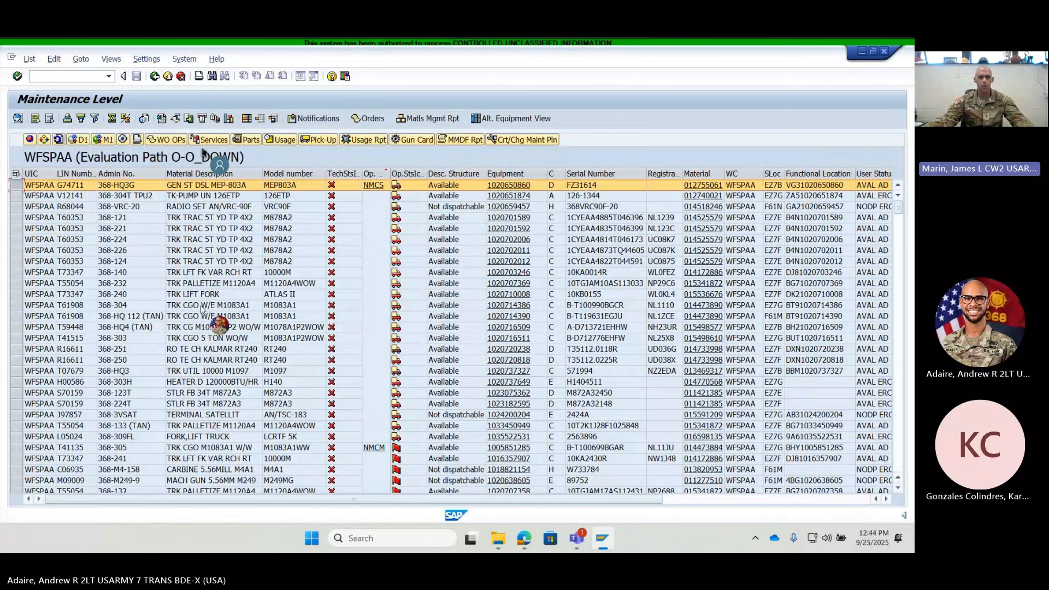
# - Review the service schedule and the usage readings of generator 368-HQ3G, returning to the equipment list after each
pyautogui.click(216, 141)
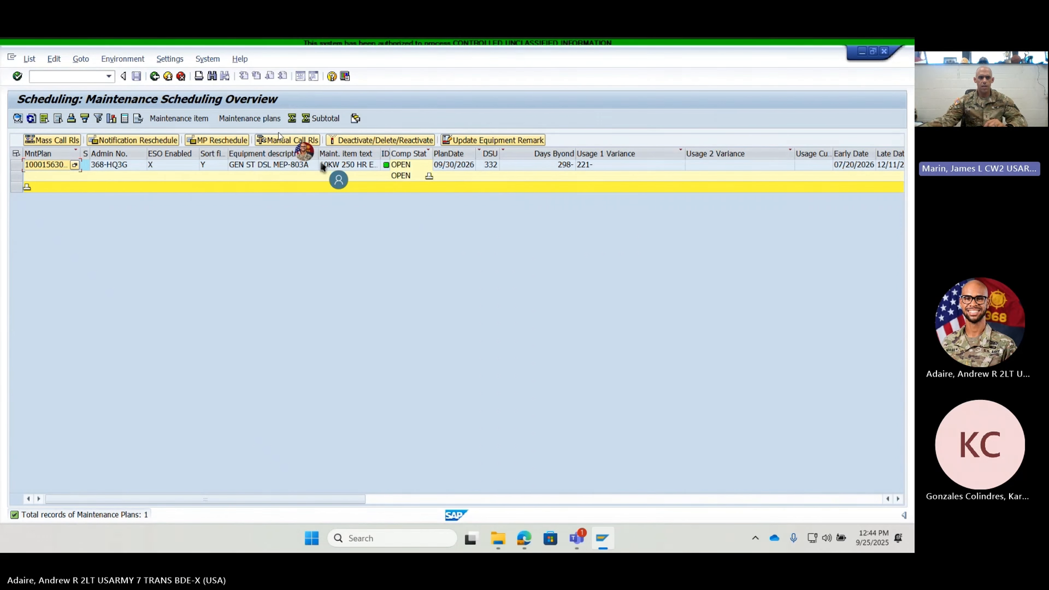
pyautogui.click(155, 76)
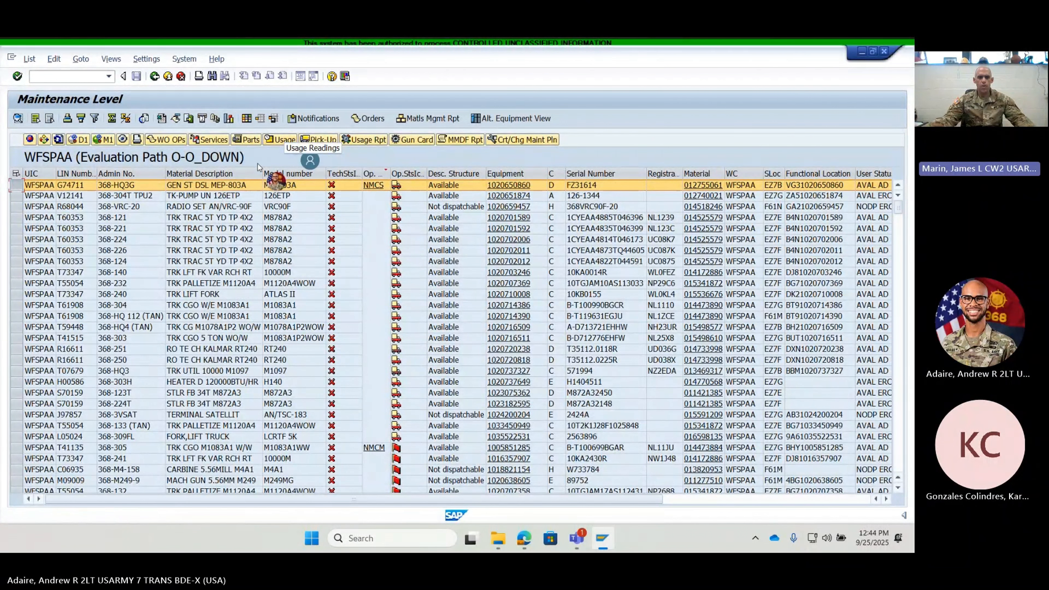
pyautogui.click(279, 139)
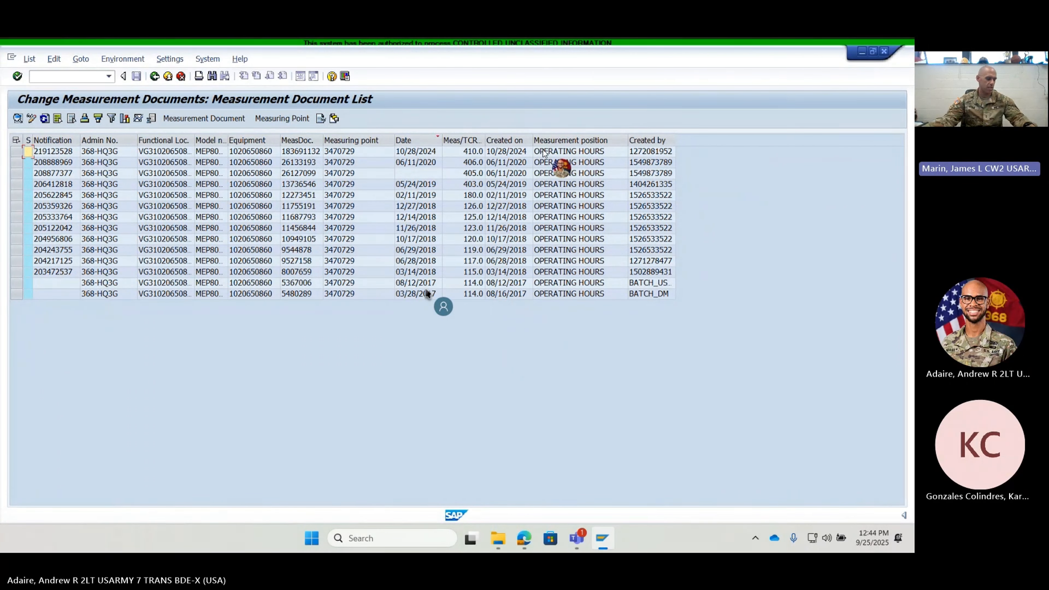
pyautogui.press('F3')
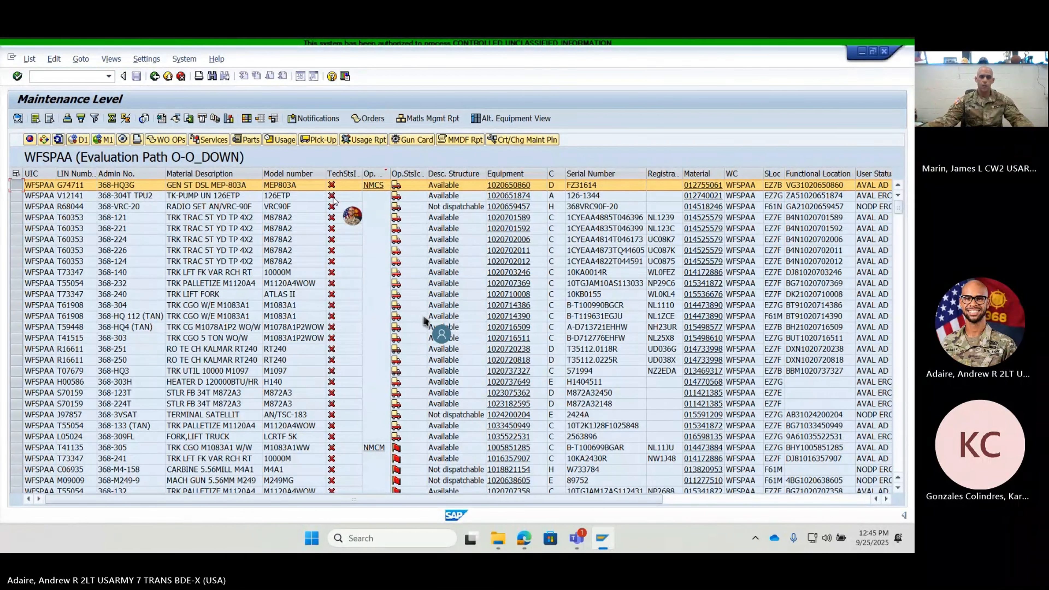
# - Try to open usage readings for the whole block of rows from 368-120T through 368-M4-87 at once
pyautogui.scroll(-1, 335, 201)
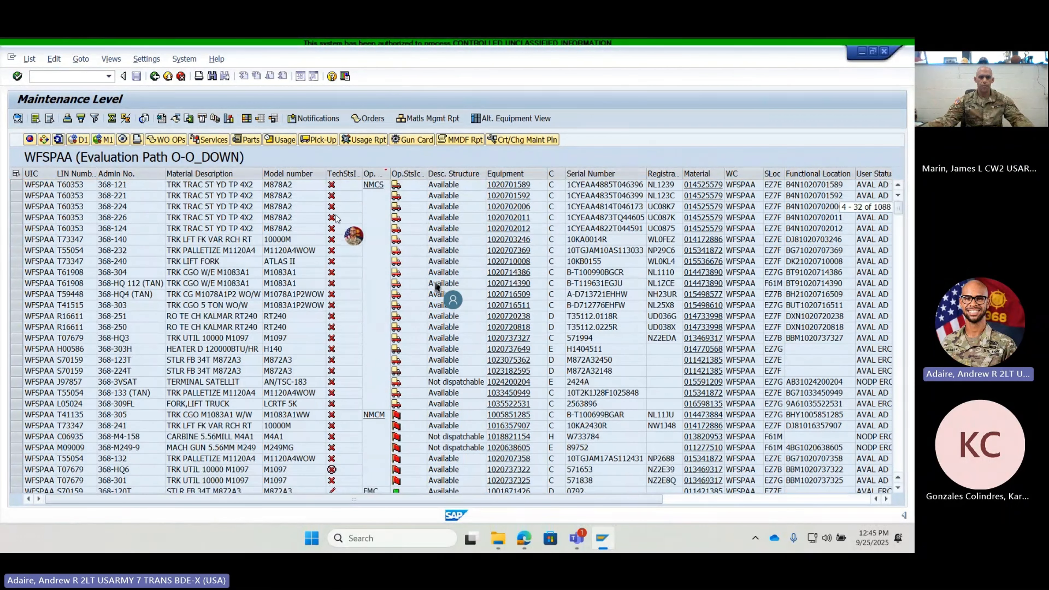
pyautogui.scroll(-8, 337, 217)
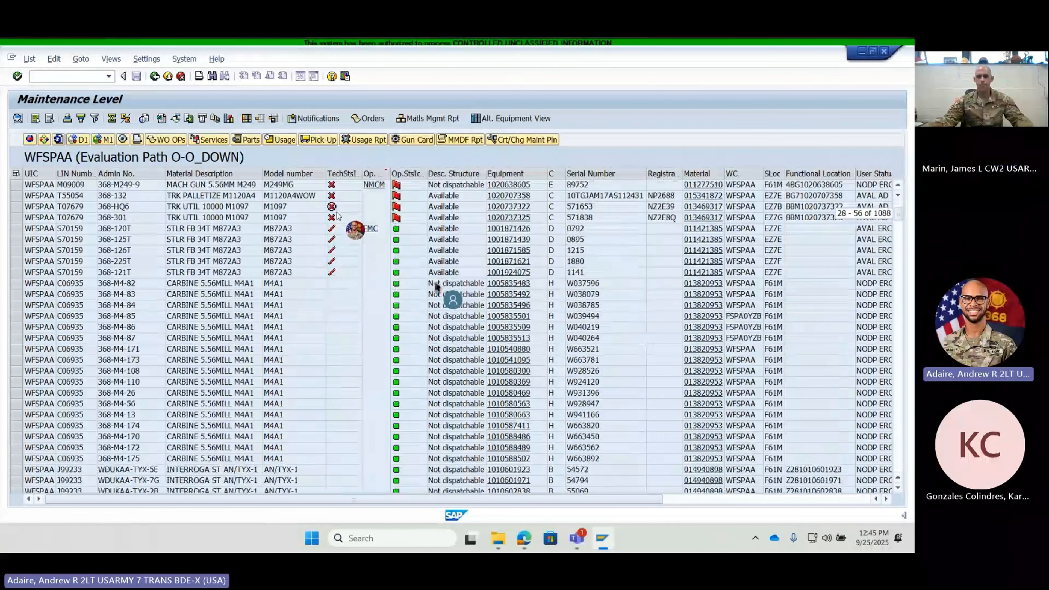
pyautogui.scroll(1, 336, 215)
pyautogui.click(15, 251)
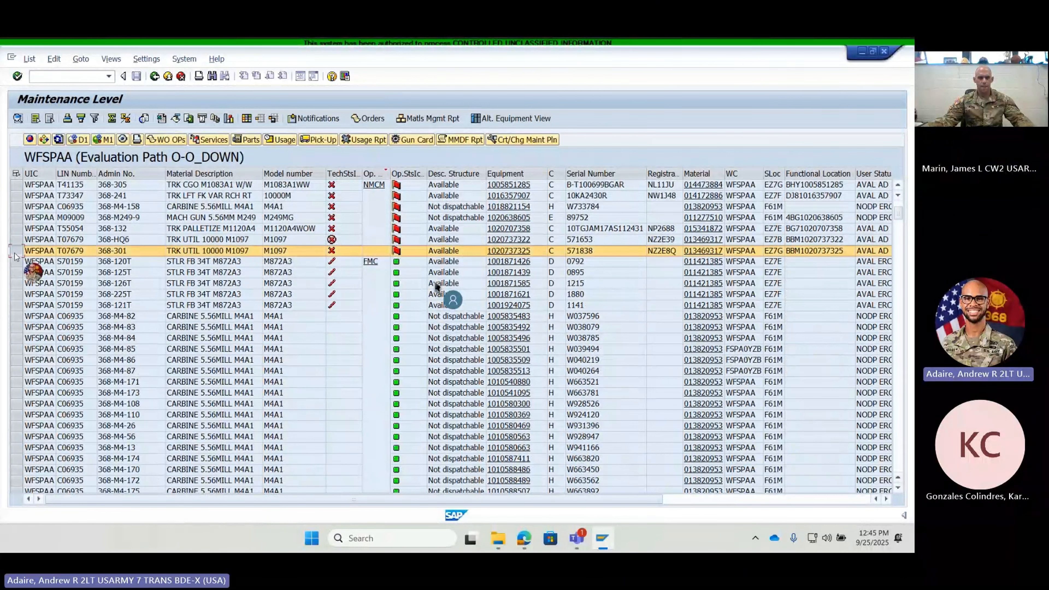
pyautogui.click(15, 261)
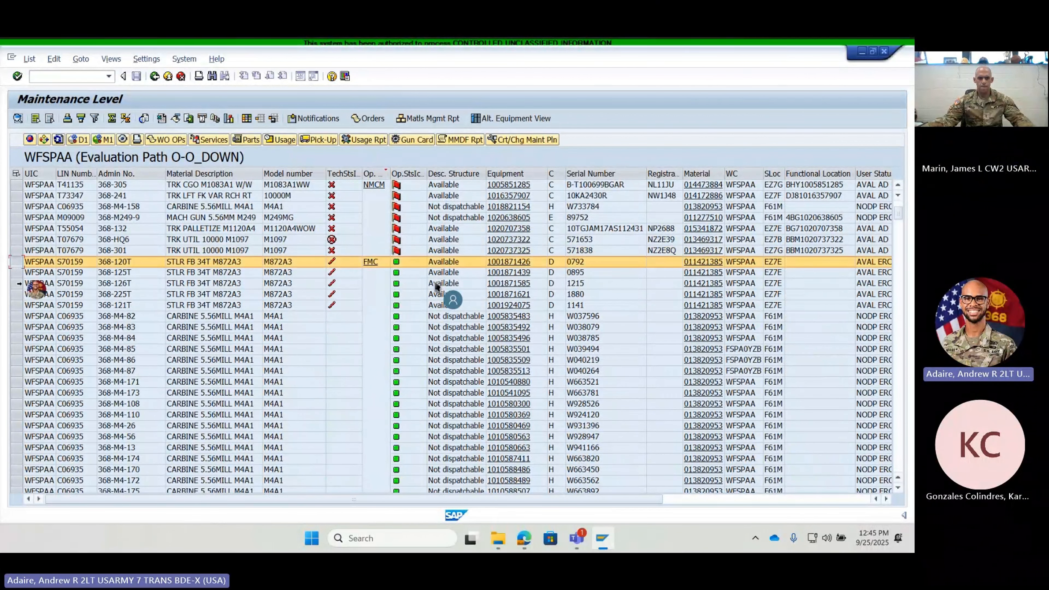
pyautogui.keyDown('shift'); pyautogui.click(15, 370); pyautogui.keyUp('shift')
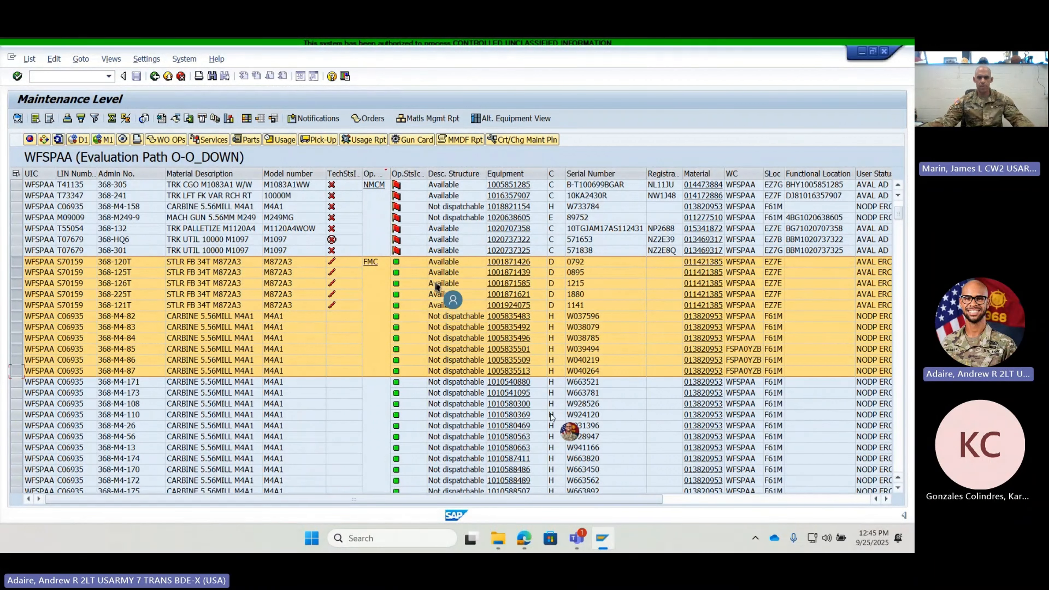
pyautogui.click(272, 139)
pyautogui.click(344, 381)
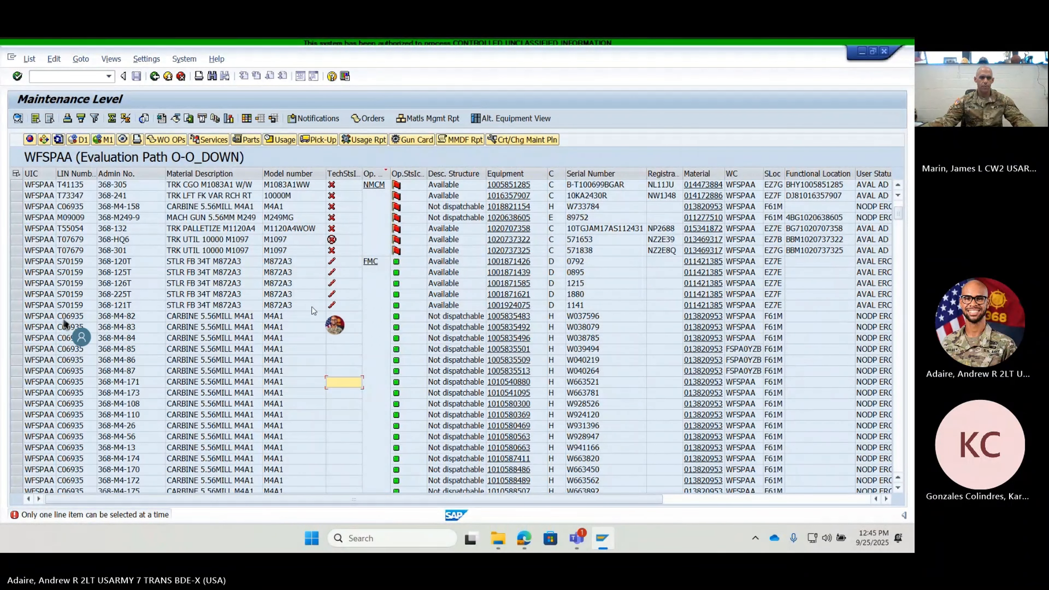
# - Open the usage readings for the single row of semitrailer 368-120T
pyautogui.click(15, 261)
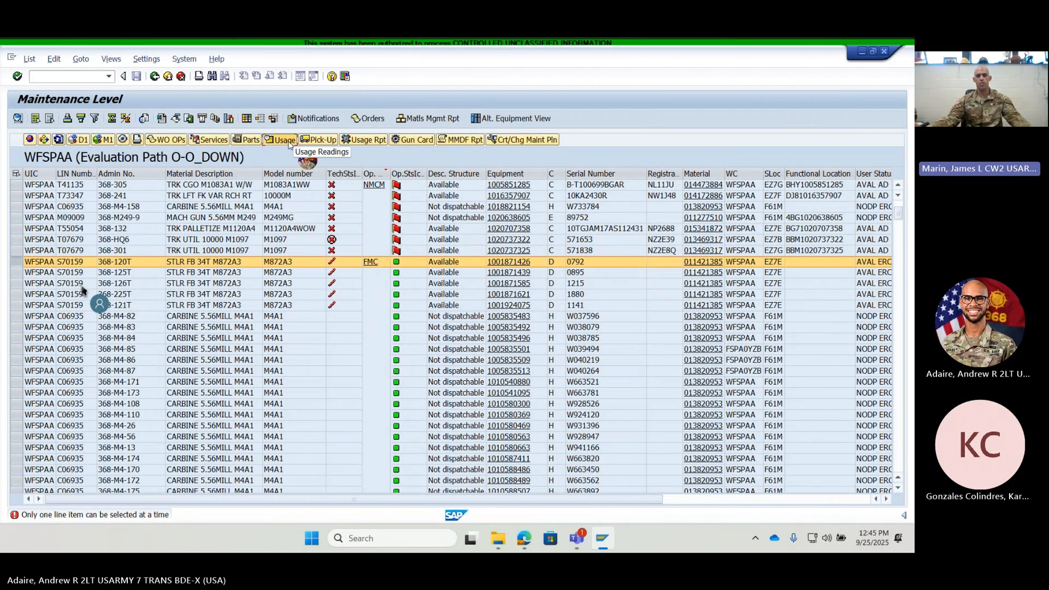
pyautogui.click(280, 140)
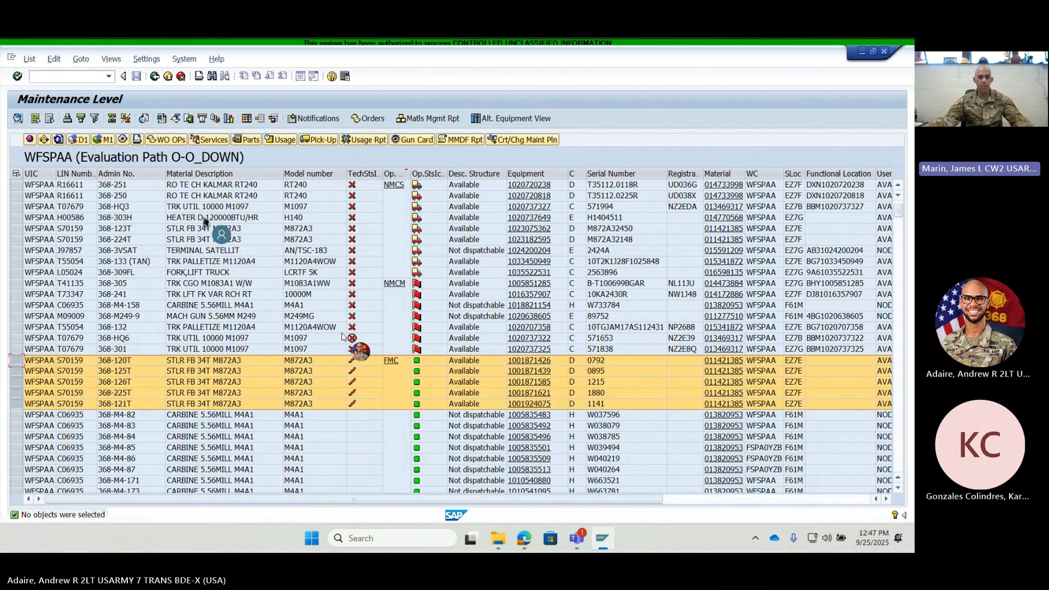
# - Select all rows of the equipment list at once, then clear the selection
pyautogui.click(16, 174)
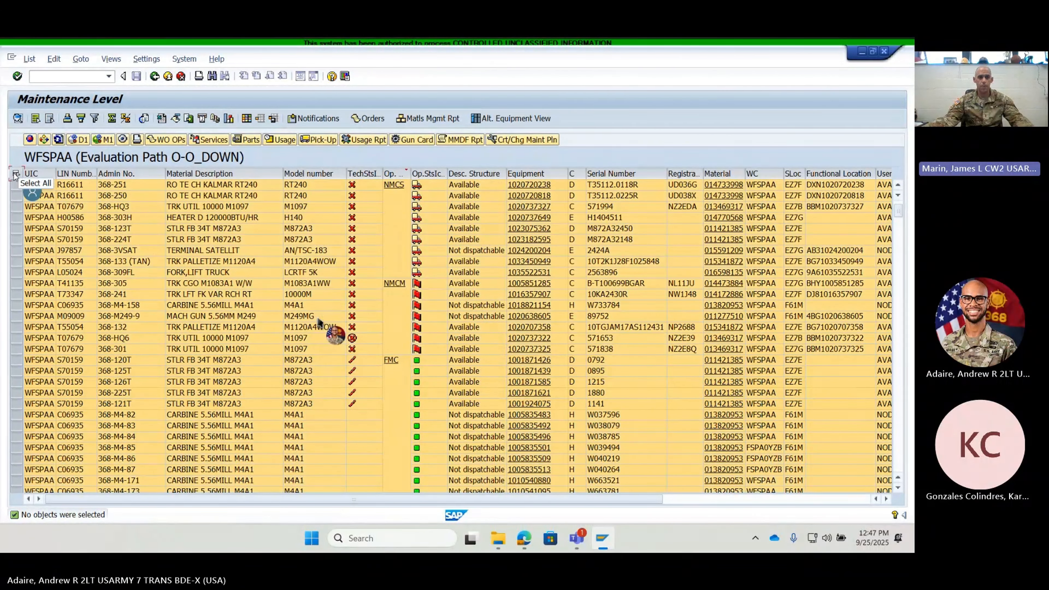
pyautogui.rightClick(15, 175)
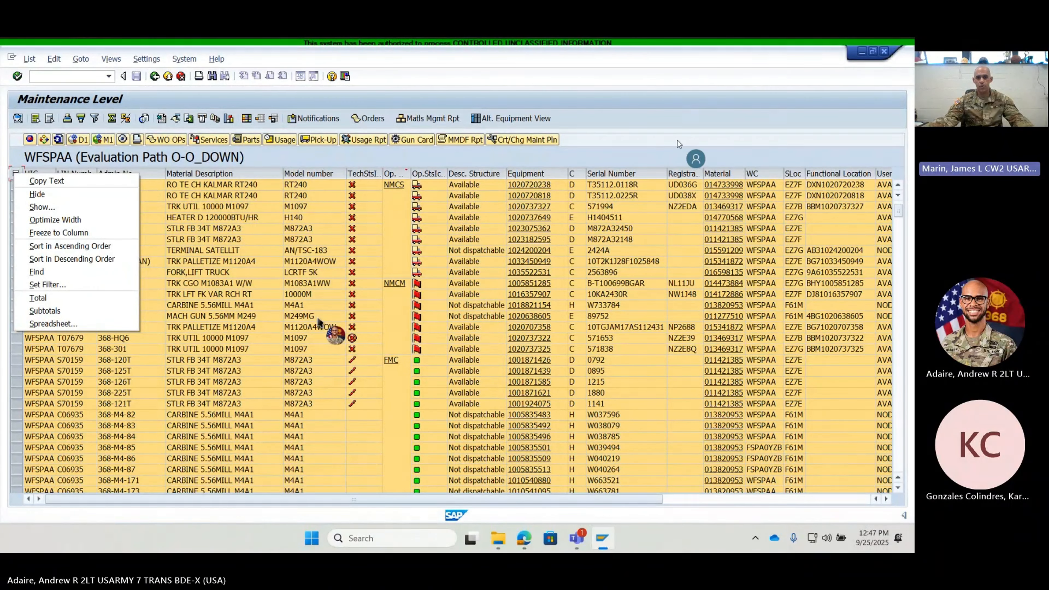
pyautogui.click(694, 150)
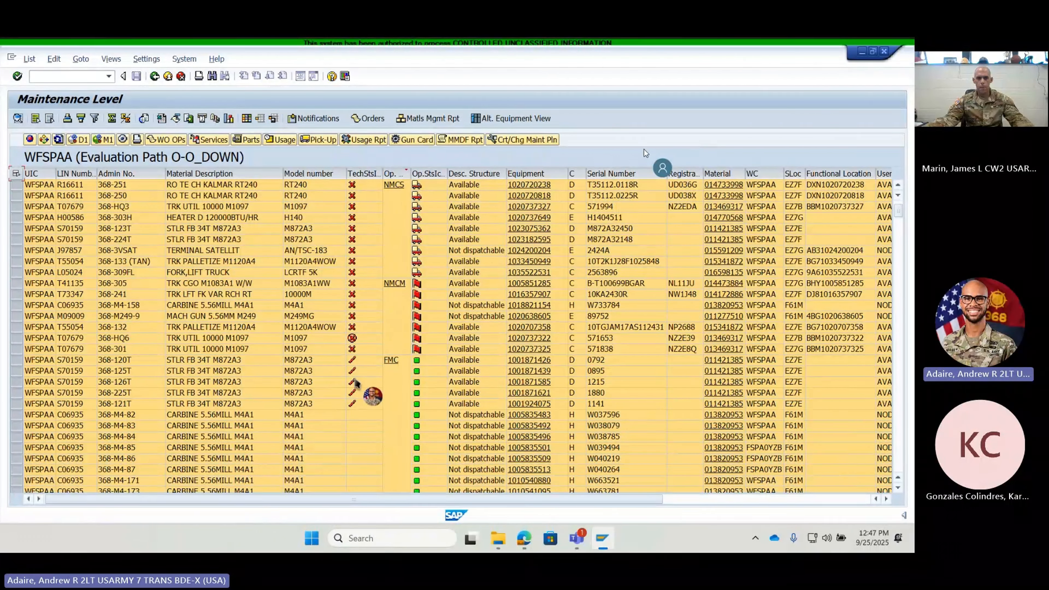
pyautogui.scroll(1, 394, 394)
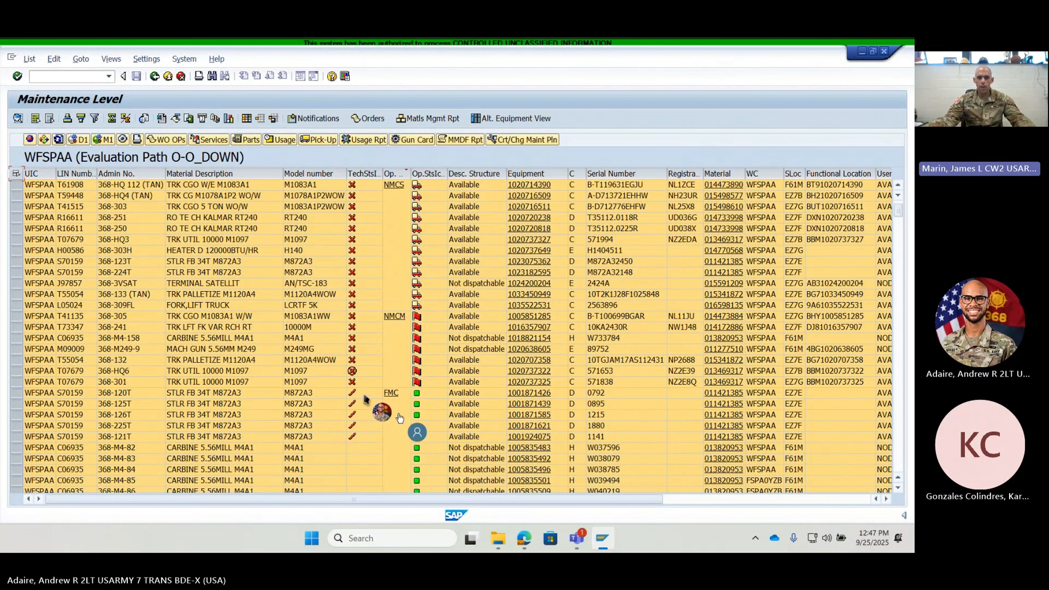
pyautogui.click(16, 174)
# - Look through the equipment list down to its last entries and return to the NMCS and NMCM rows near the beginning
pyautogui.scroll(-20, 426, 373)
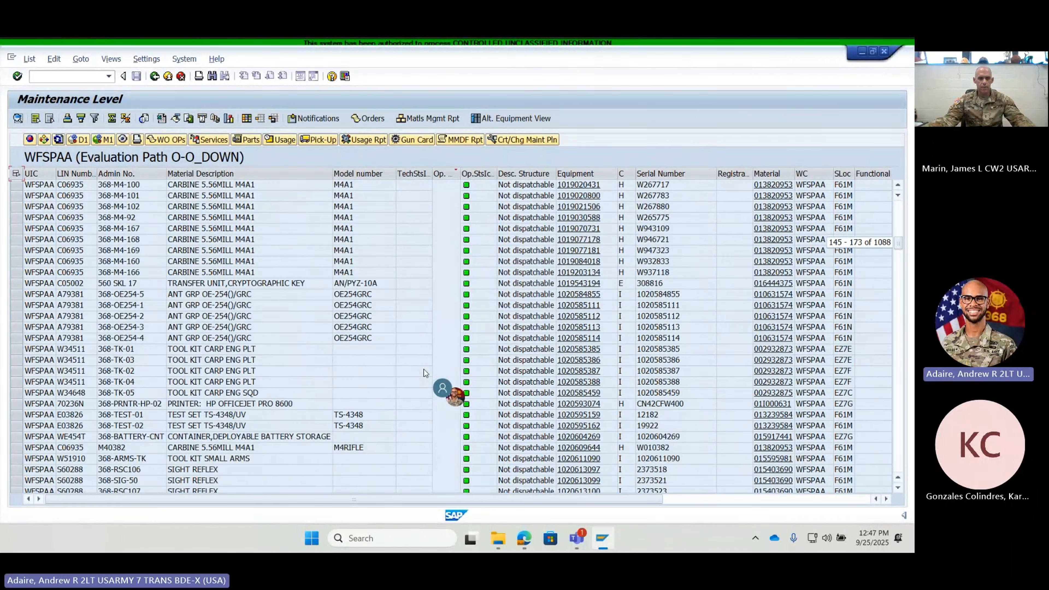
pyautogui.scroll(-10, 425, 373)
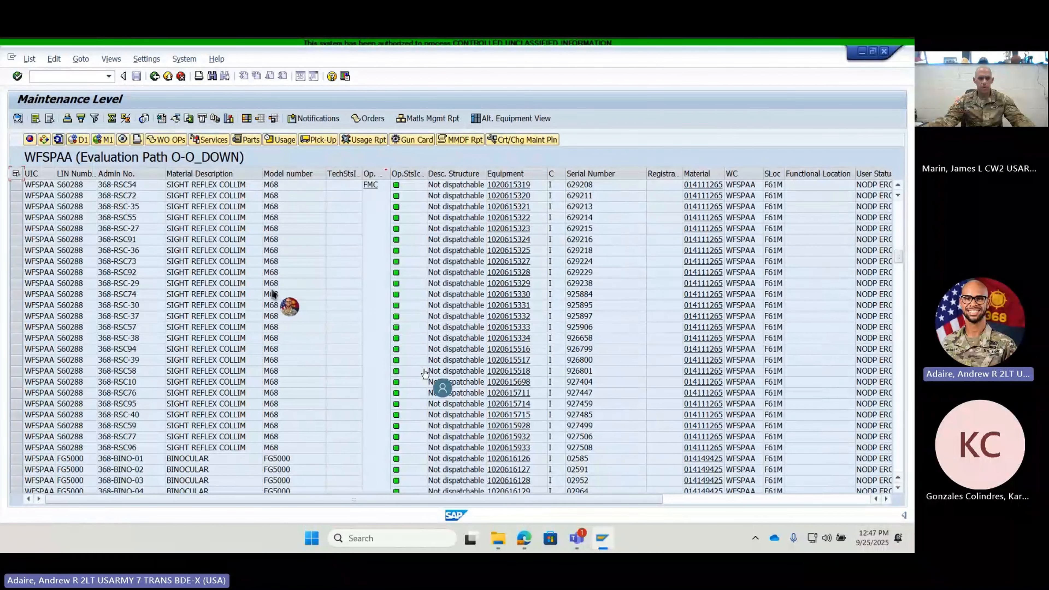
pyautogui.scroll(-20, 290, 406)
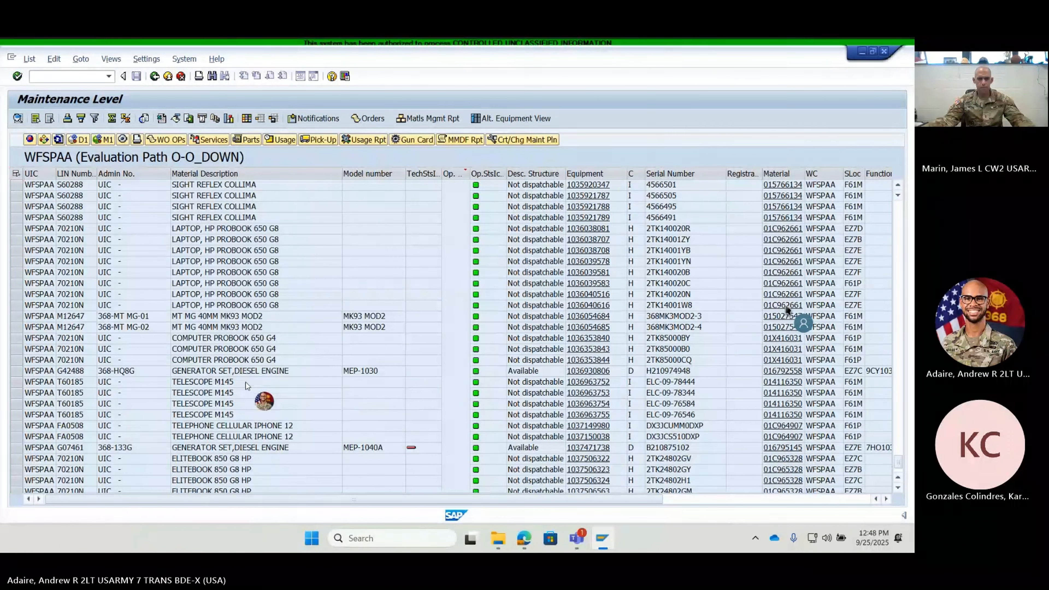
pyautogui.scroll(-10, 247, 385)
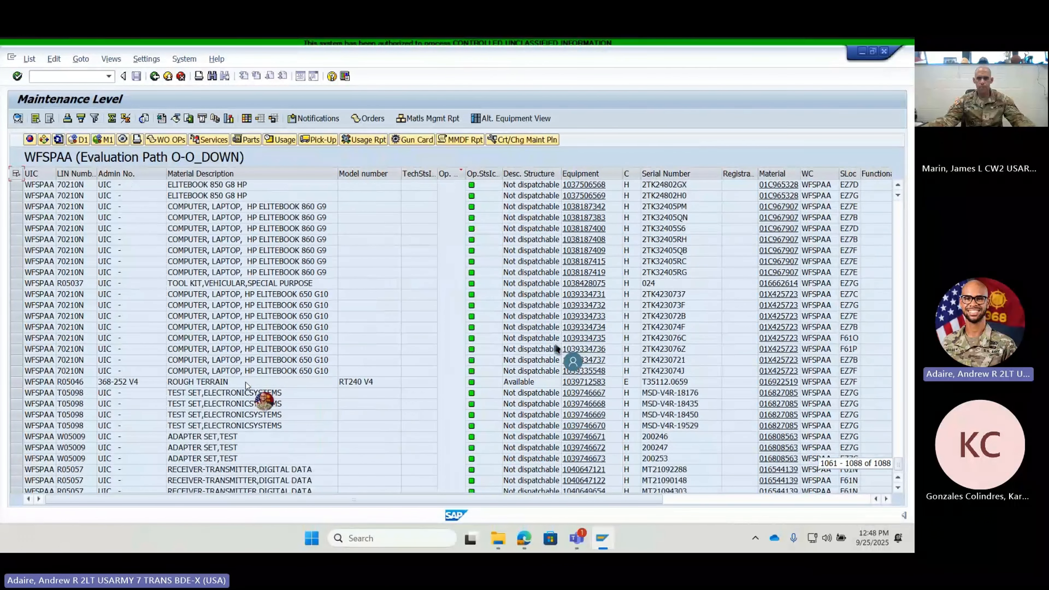
pyautogui.scroll(7, 247, 386)
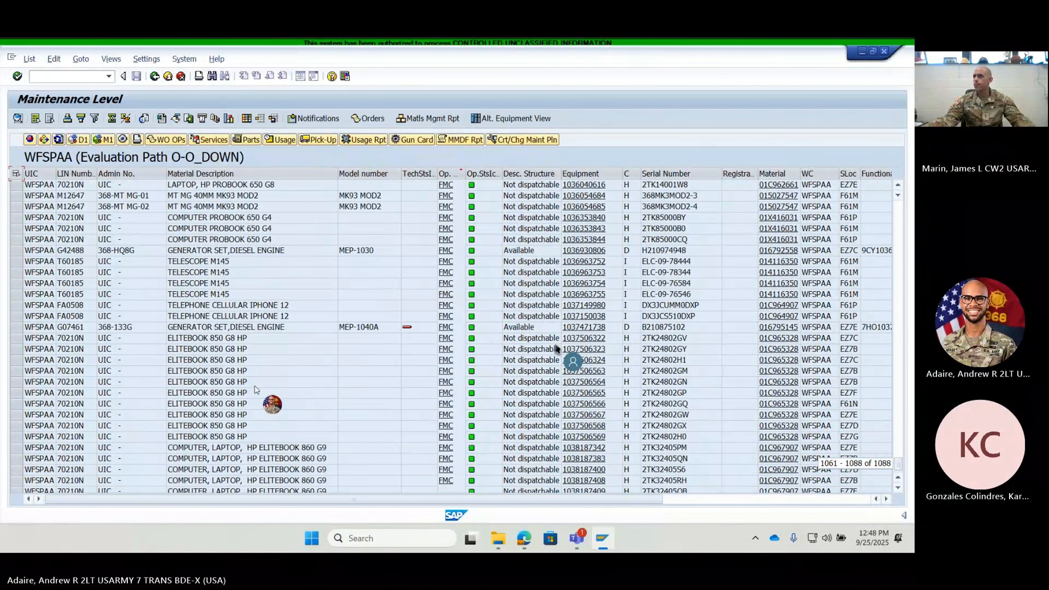
pyautogui.scroll(10, 255, 388)
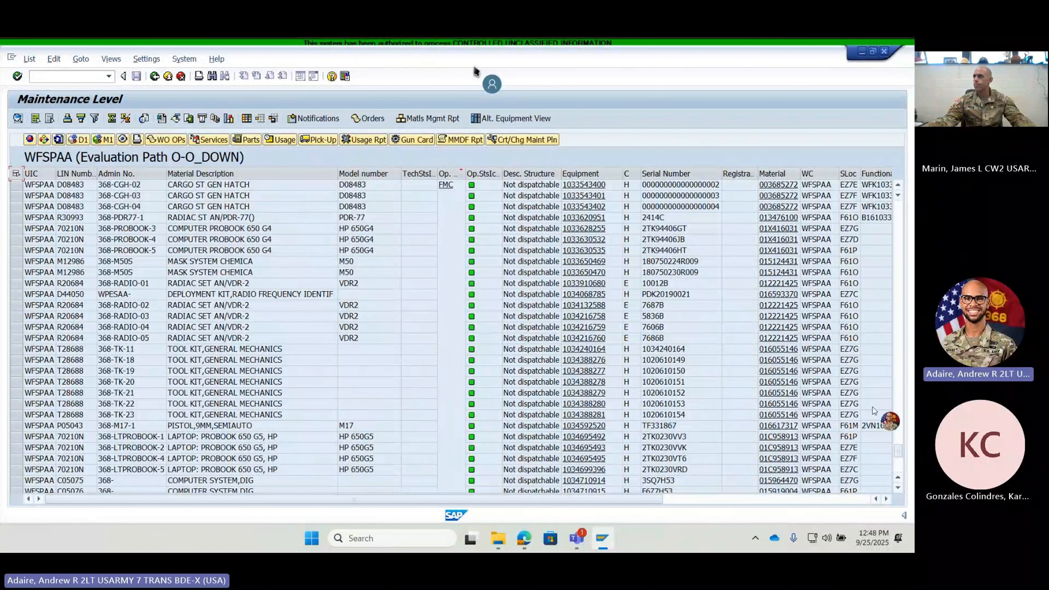
pyautogui.moveTo(897, 450); pyautogui.dragTo(899, 208)
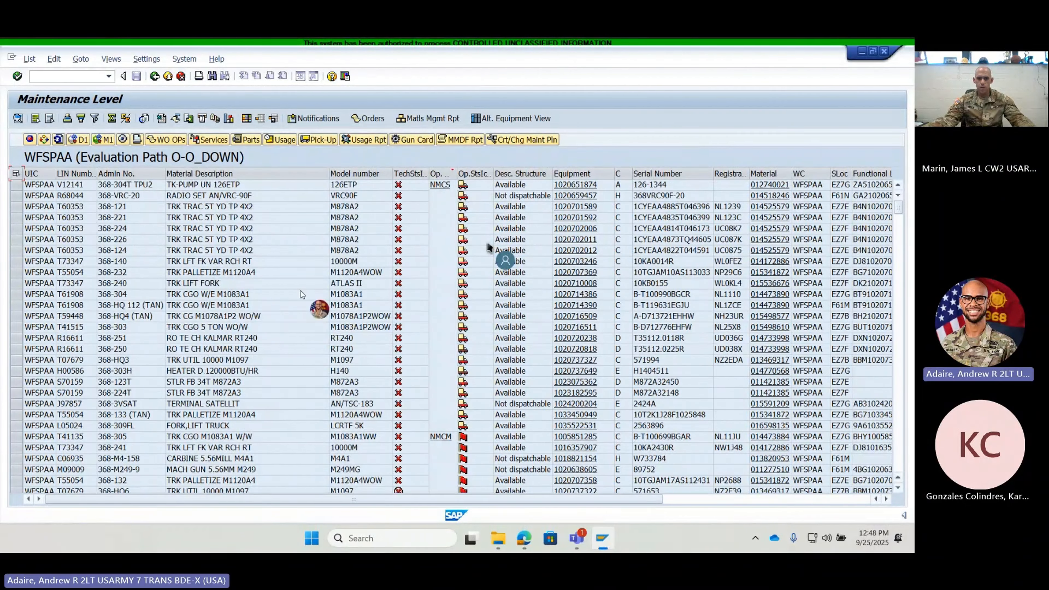
pyautogui.scroll(1, 302, 294)
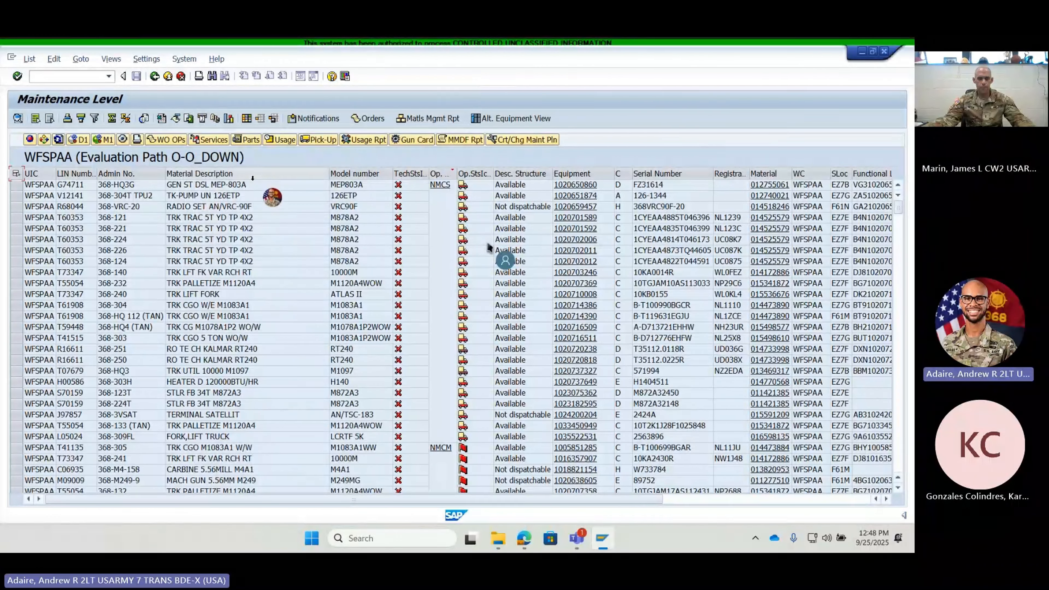
# - Filter the equipment list on the Admin No. column with the pattern 368-1* and look over the filtered rows
pyautogui.click(103, 173)
pyautogui.rightClick(103, 175)
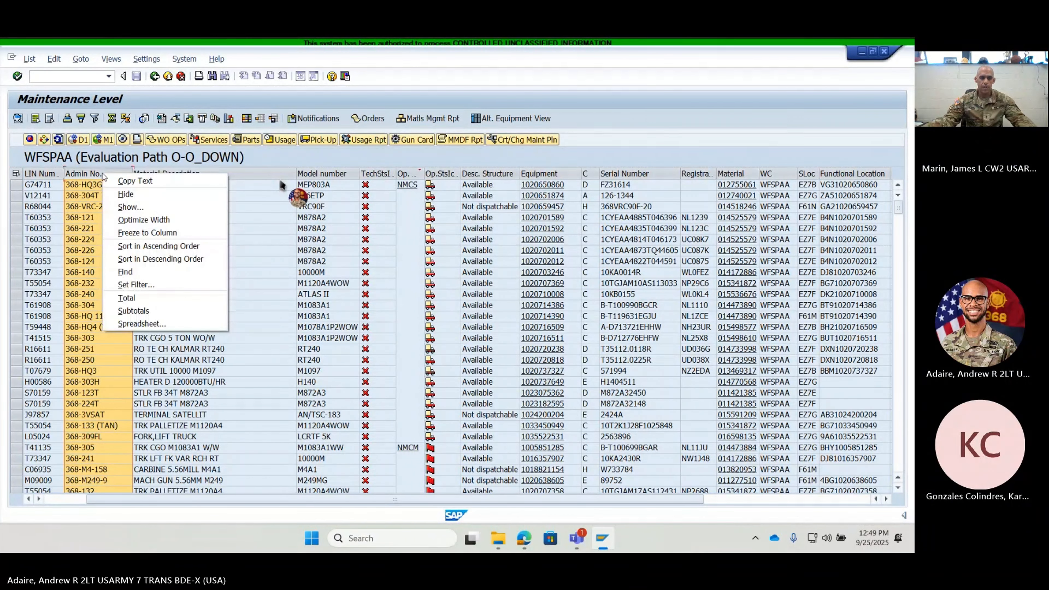
pyautogui.click(152, 284)
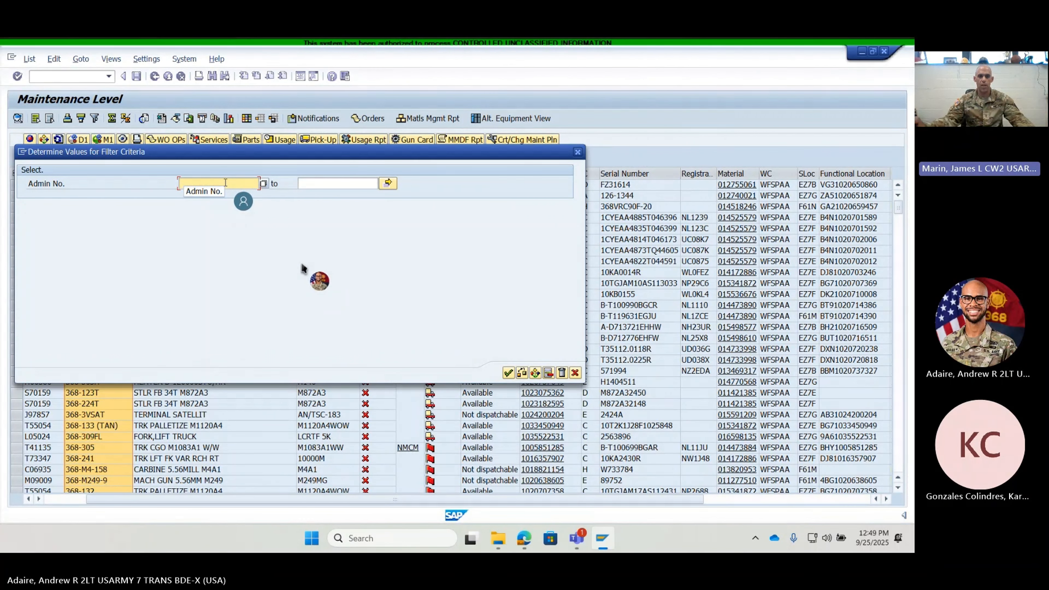
pyautogui.write('368')
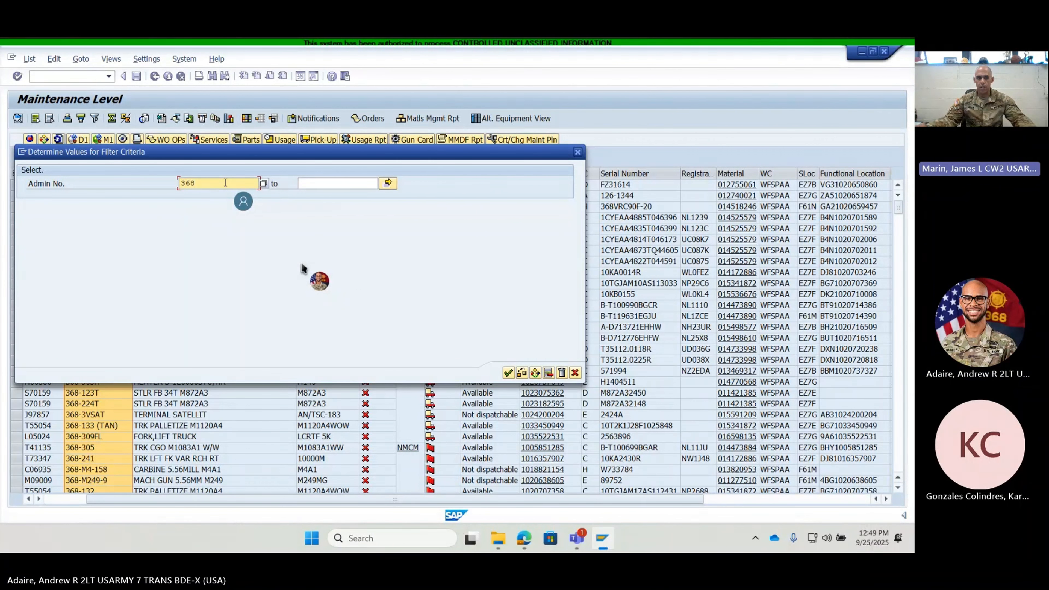
pyautogui.write('-1*')
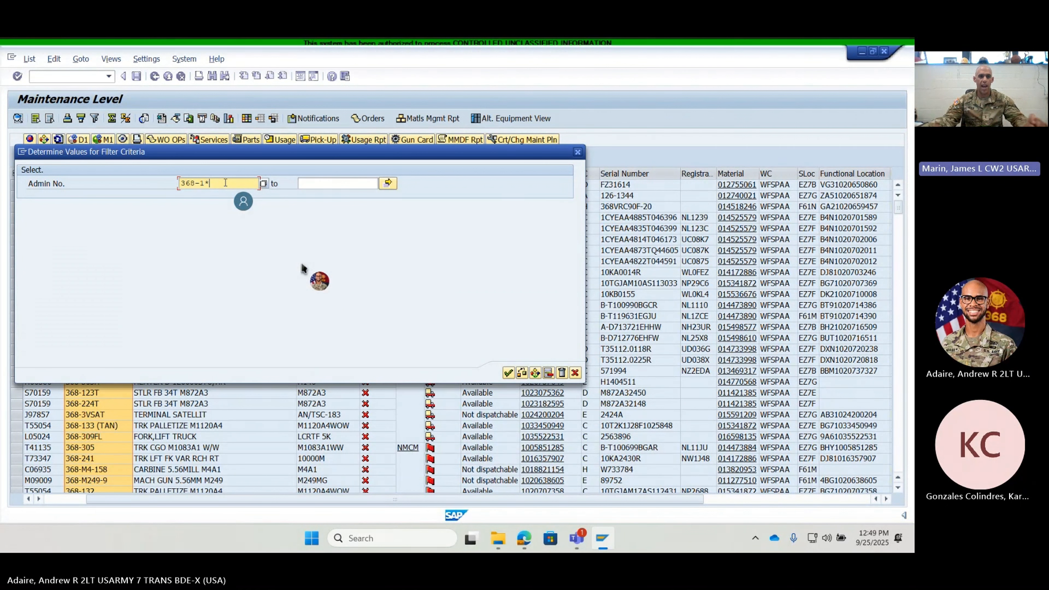
pyautogui.click(508, 372)
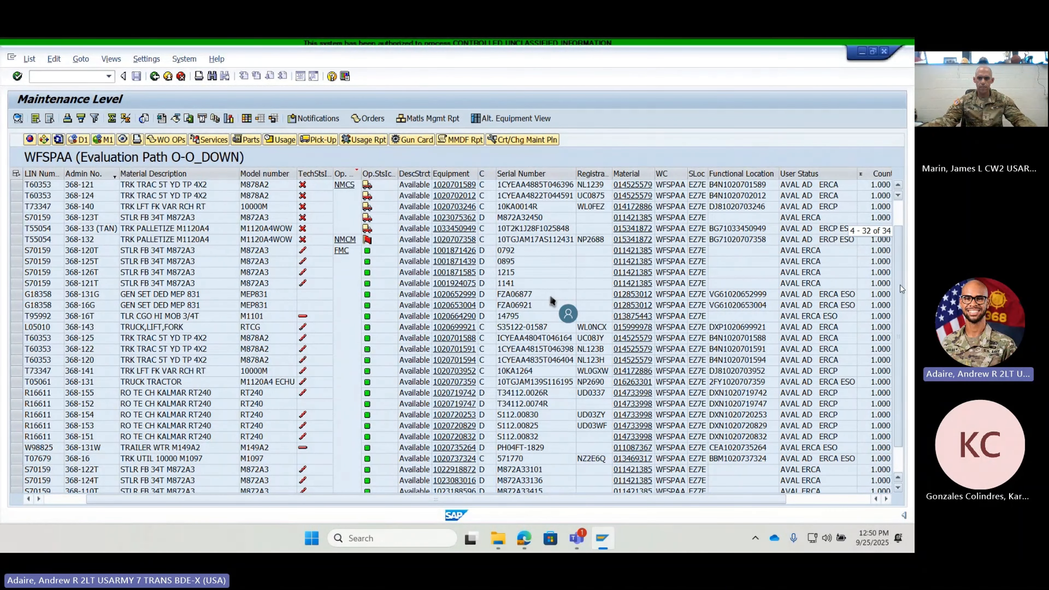
pyautogui.scroll(-2, 900, 263)
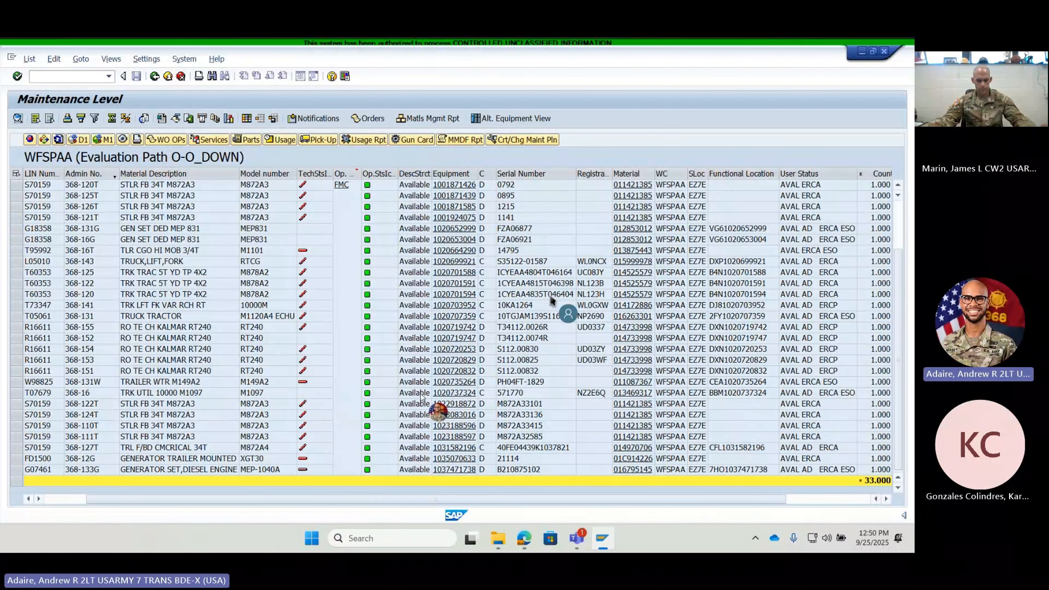
pyautogui.scroll(2, 364, 245)
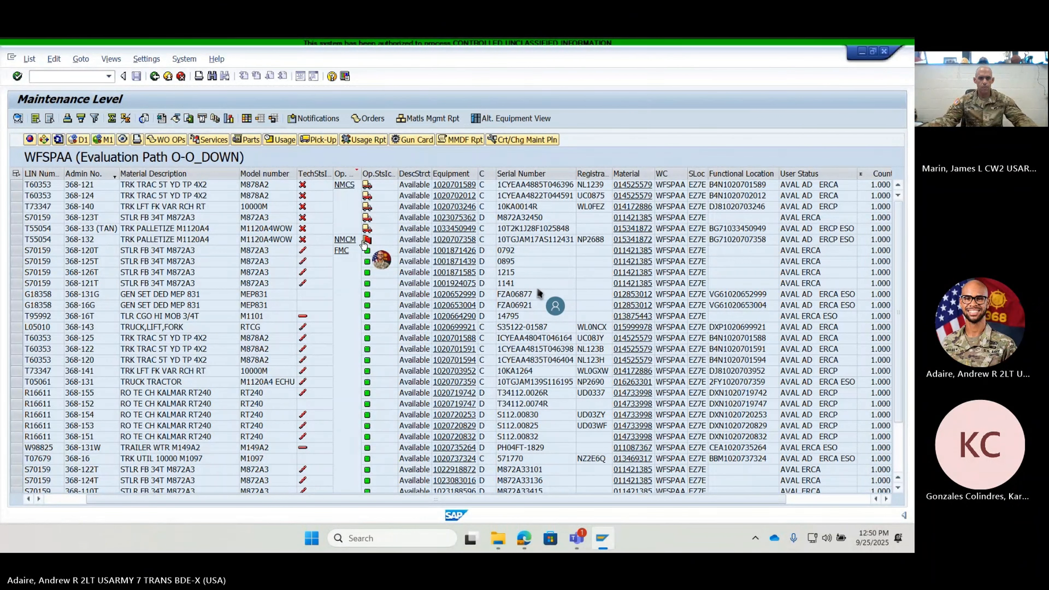
# - Reopen the filter criteria of the Admin No. column
pyautogui.click(100, 174)
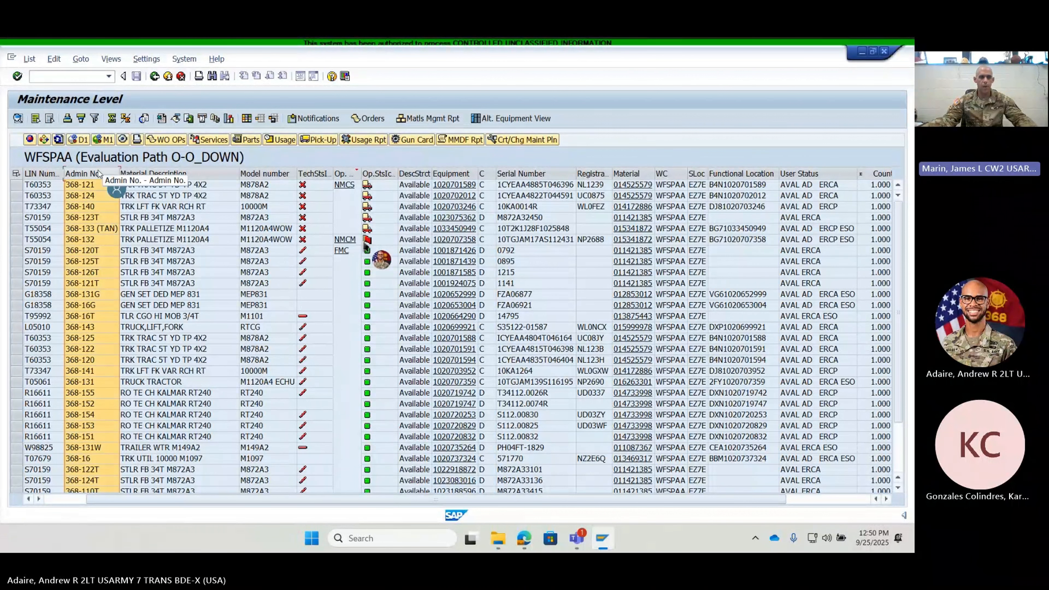
pyautogui.rightClick(100, 173)
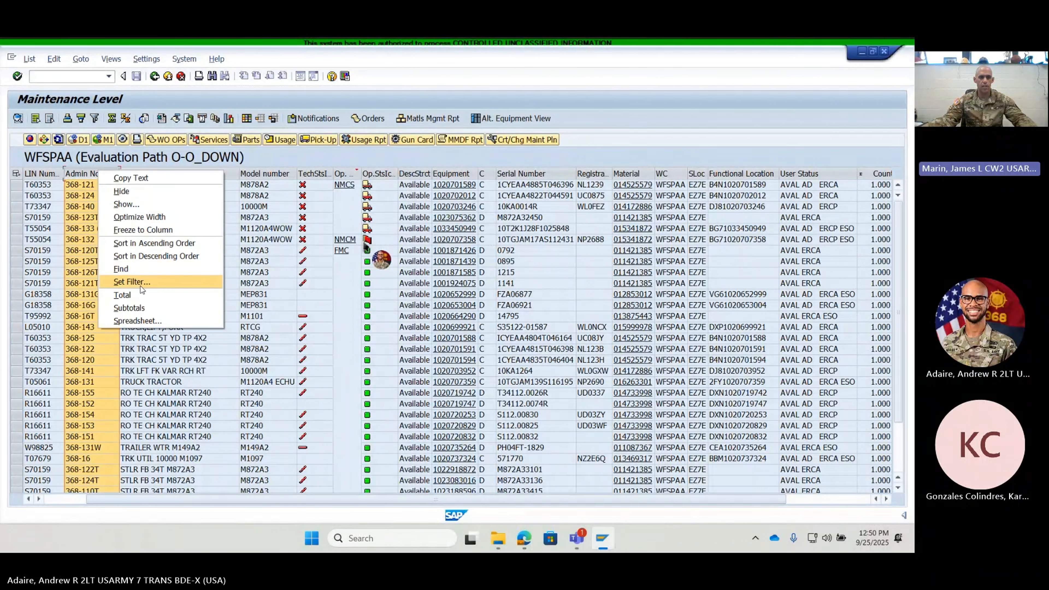
pyautogui.click(132, 281)
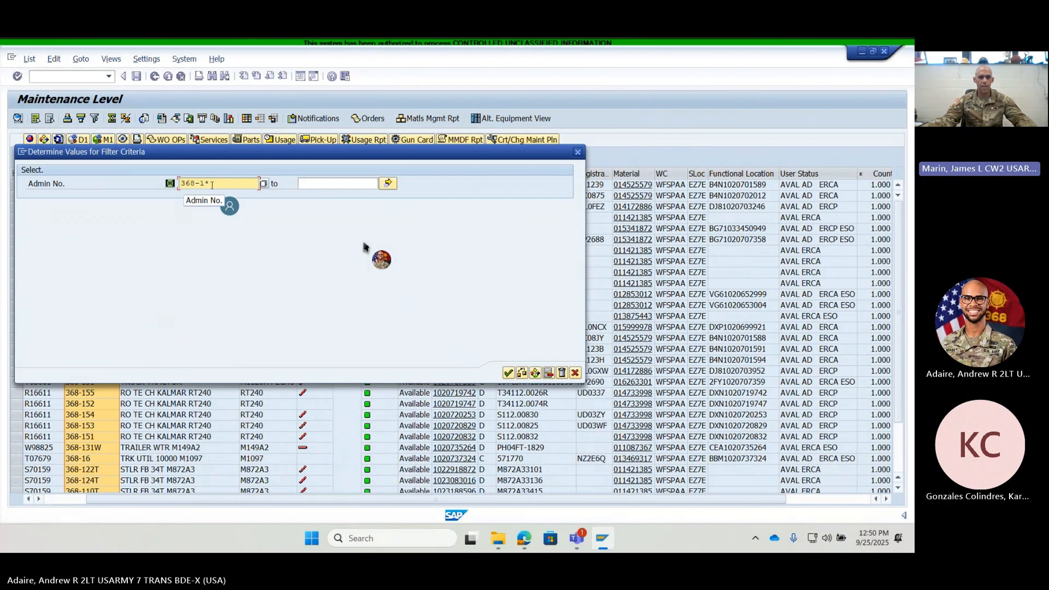
# - Try to replace the Admin No. filter pattern with 368-2* and check the available selection options
pyautogui.press('BackSpace')
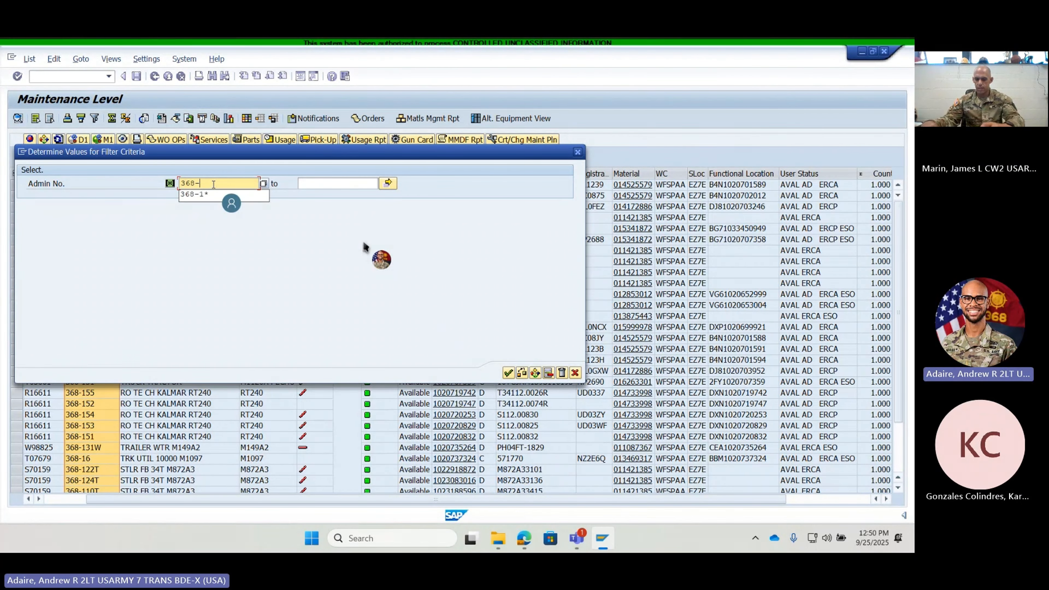
pyautogui.press('BackSpace')
pyautogui.write('2*')
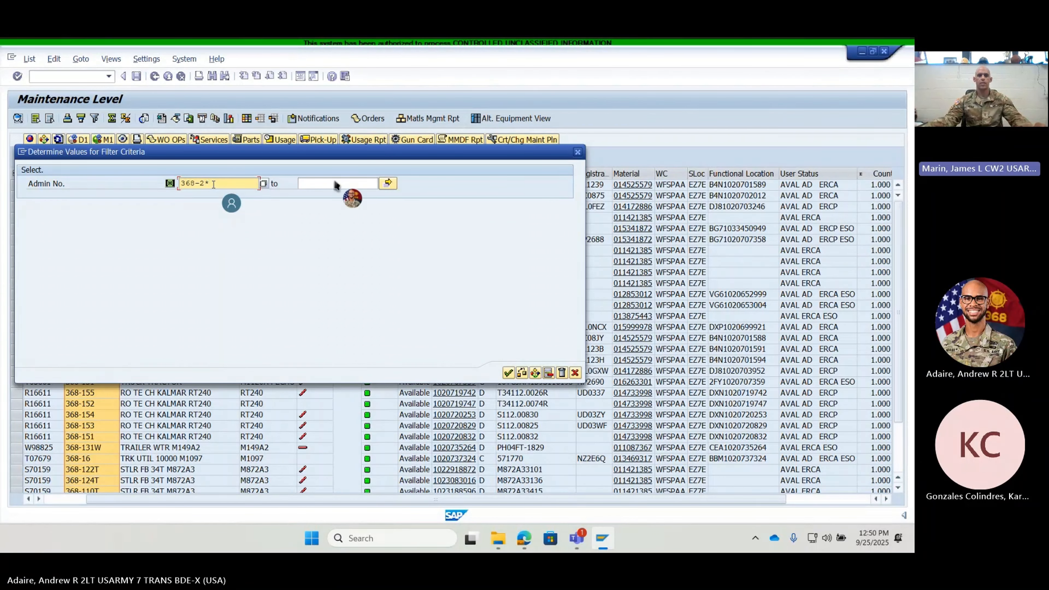
pyautogui.doubleClick(204, 182)
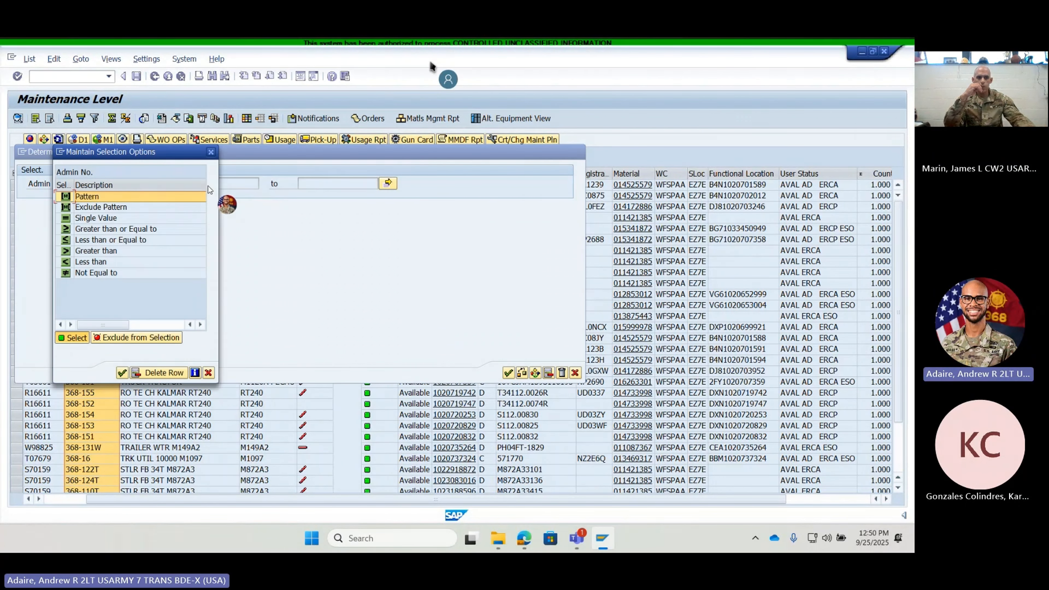
pyautogui.click(210, 154)
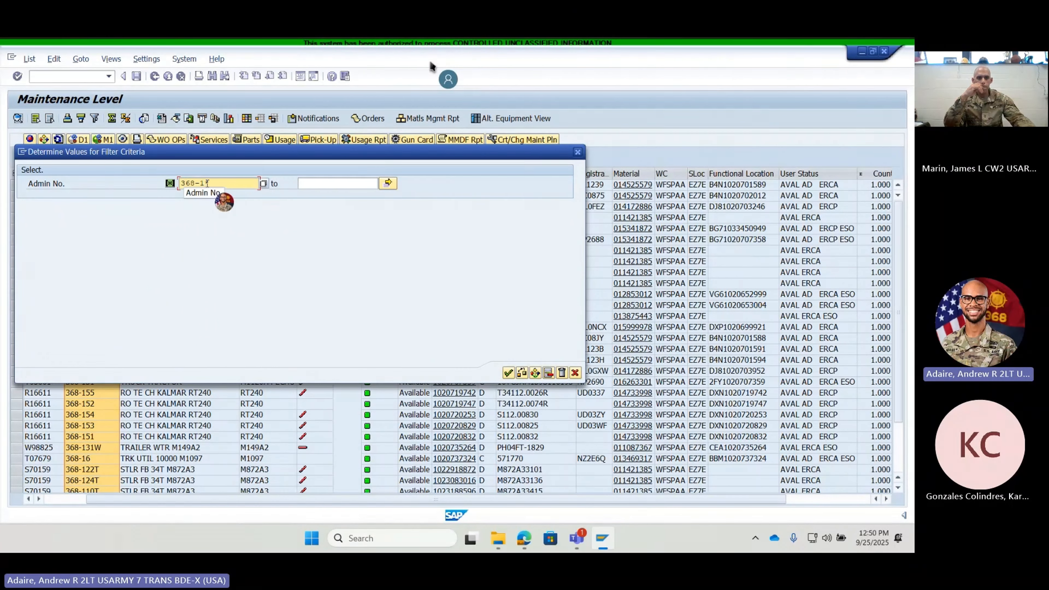
# - Apply an Admin No. filter range from 368-1* to 368-2* and check which equipment rows are listed
pyautogui.click(332, 184)
pyautogui.write('368')
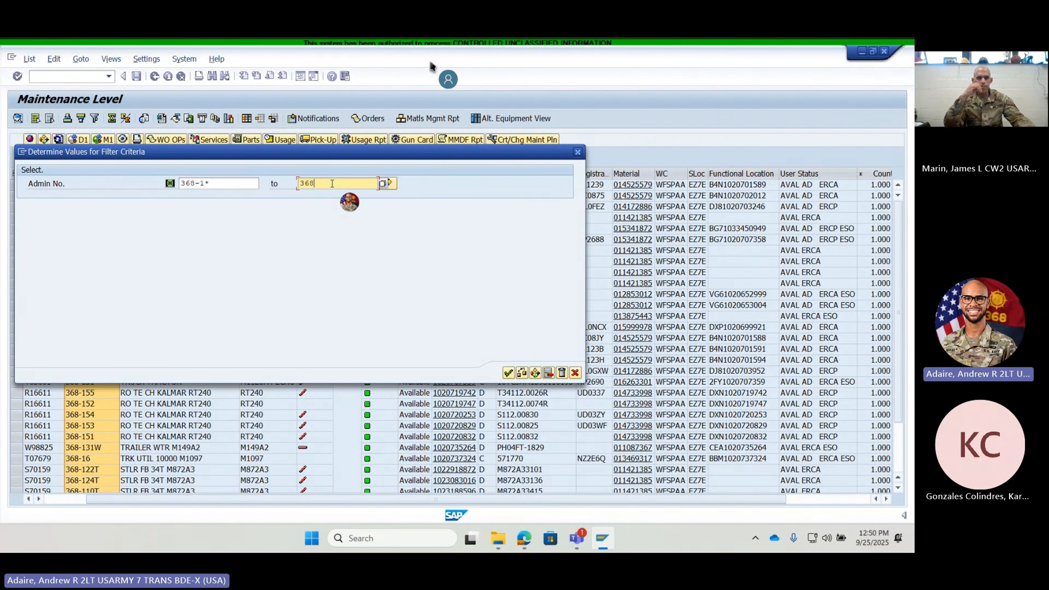
pyautogui.write('-2*')
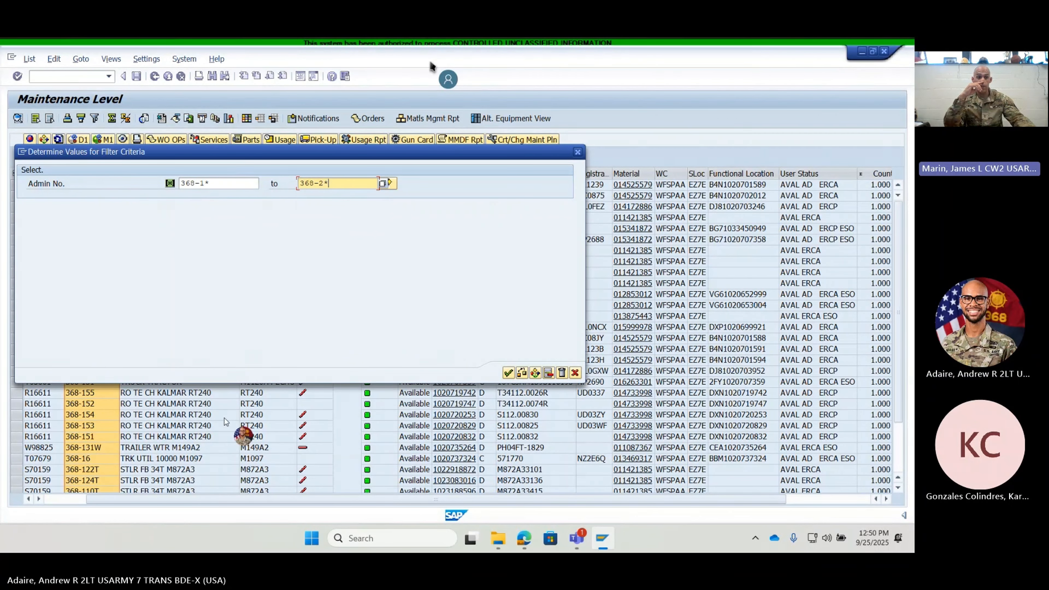
pyautogui.click(508, 373)
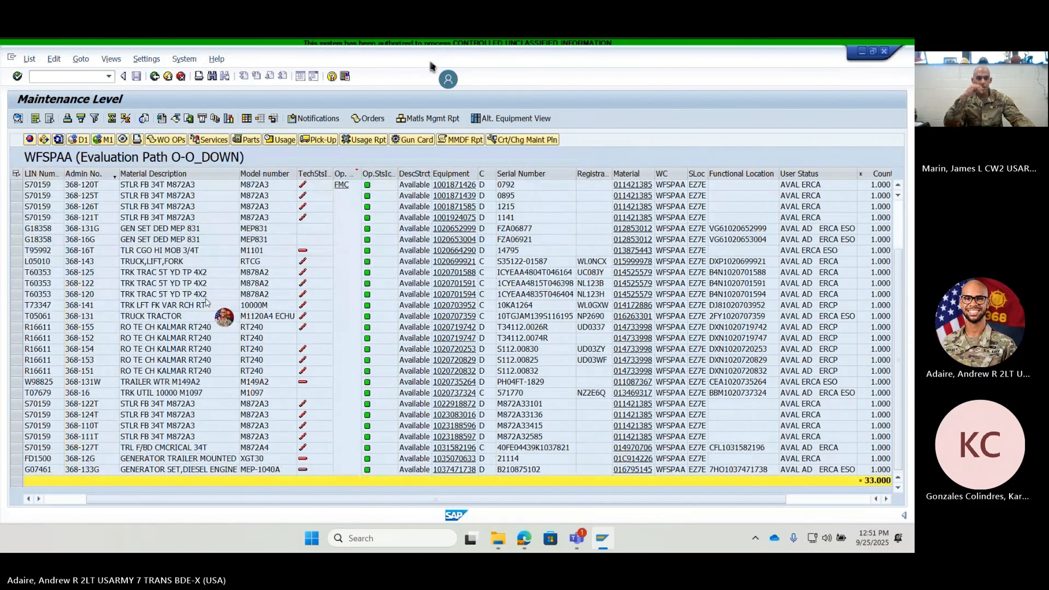
pyautogui.scroll(-2, 208, 301)
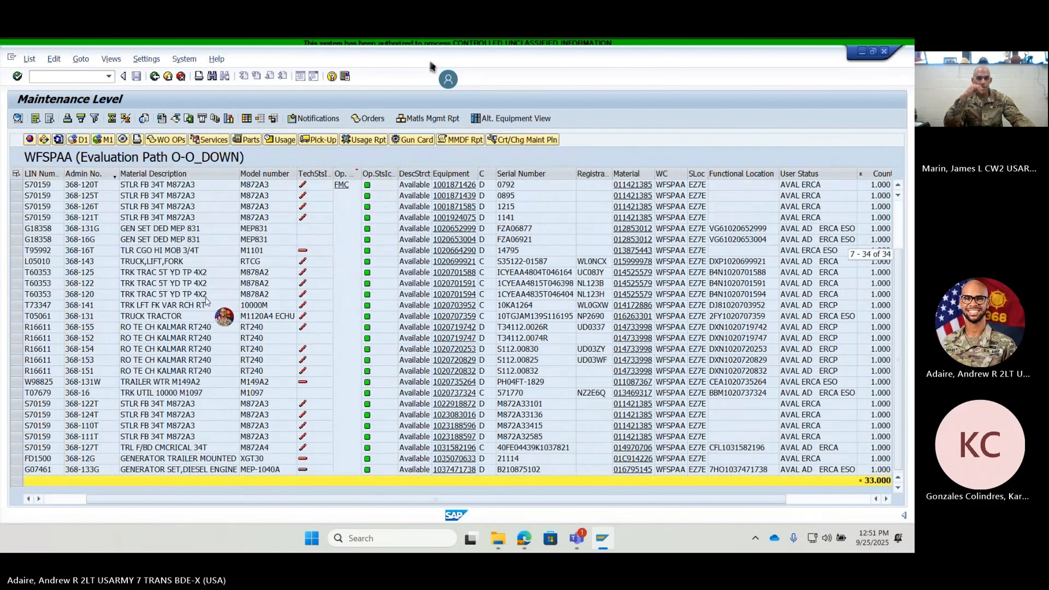
pyautogui.scroll(2, 207, 301)
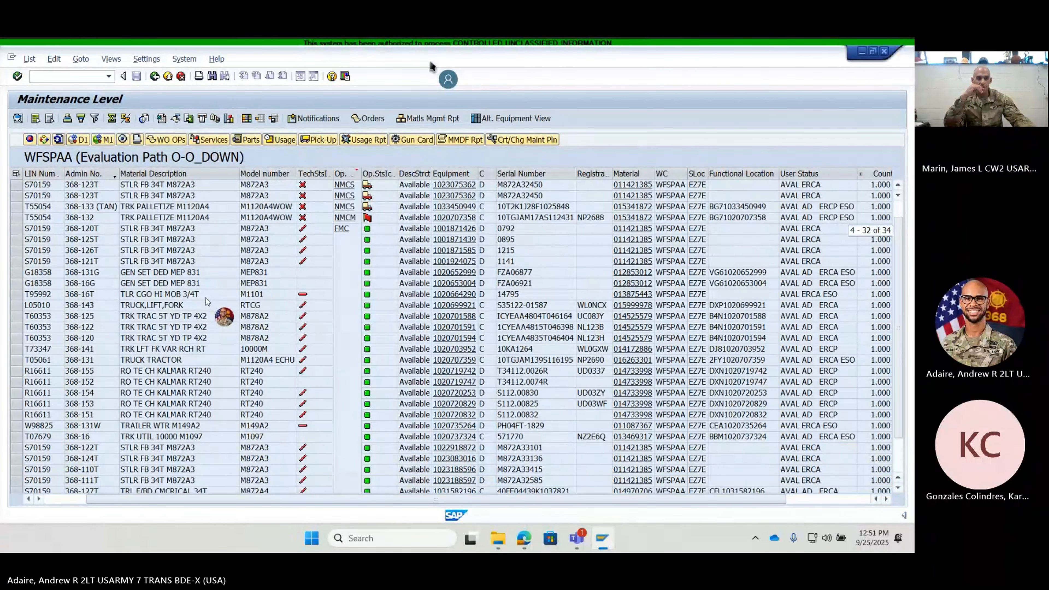
pyautogui.scroll(-2, 38, 400)
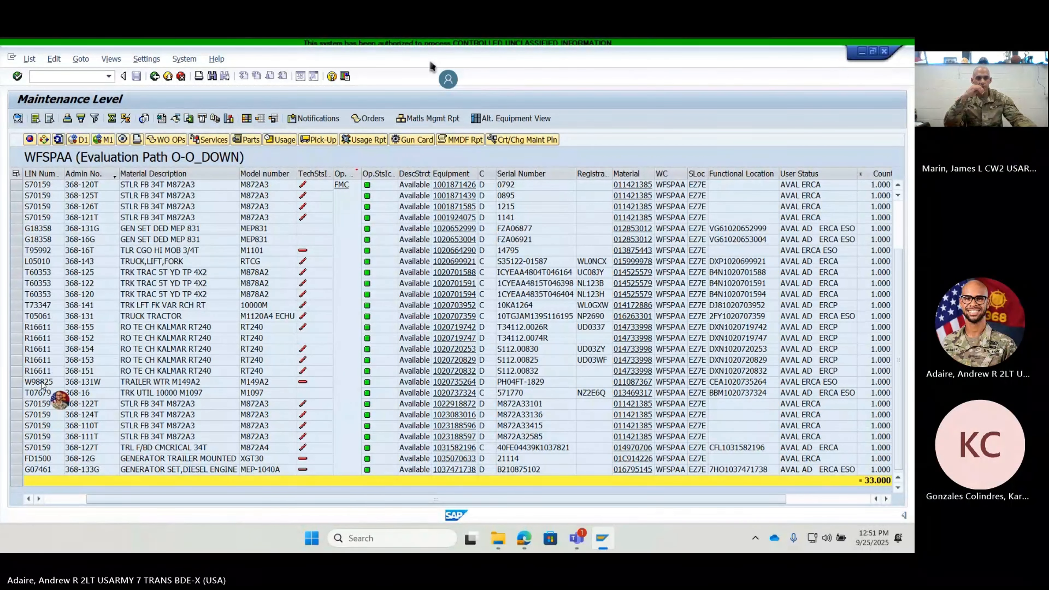
pyautogui.scroll(3, 82, 380)
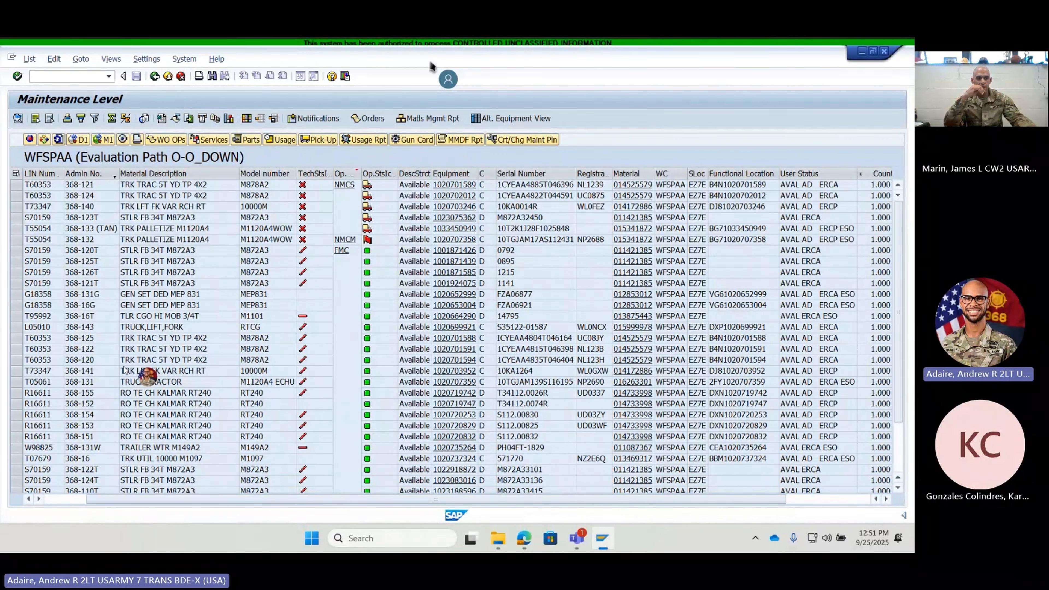
# - Clear both Admin No. filter range values and apply the empty criteria to list all of the unit's equipment again
pyautogui.scroll(-3, 70, 450)
pyautogui.rightClick(67, 487)
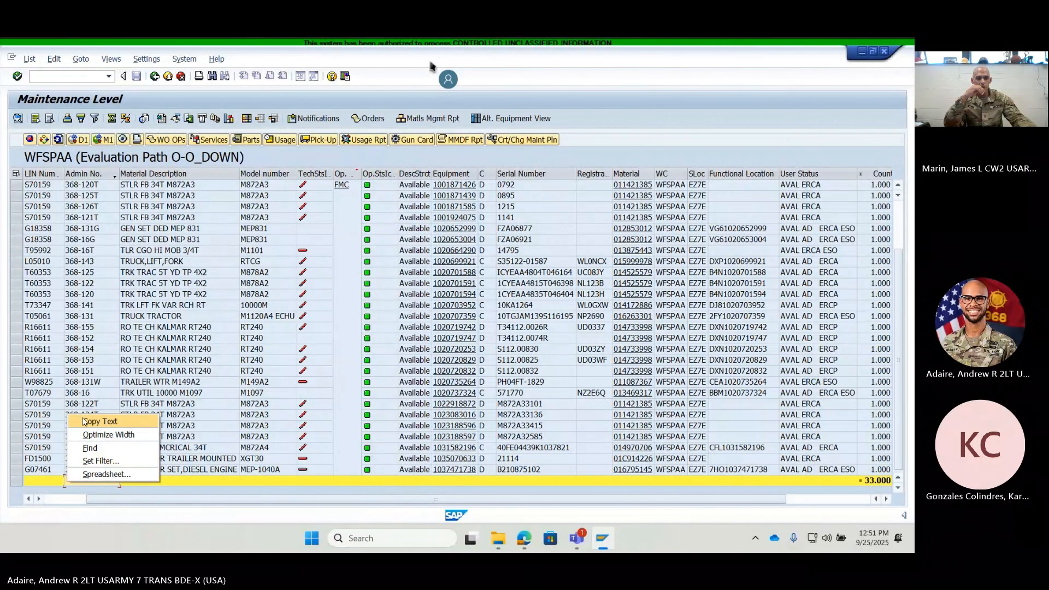
pyautogui.rightClick(84, 406)
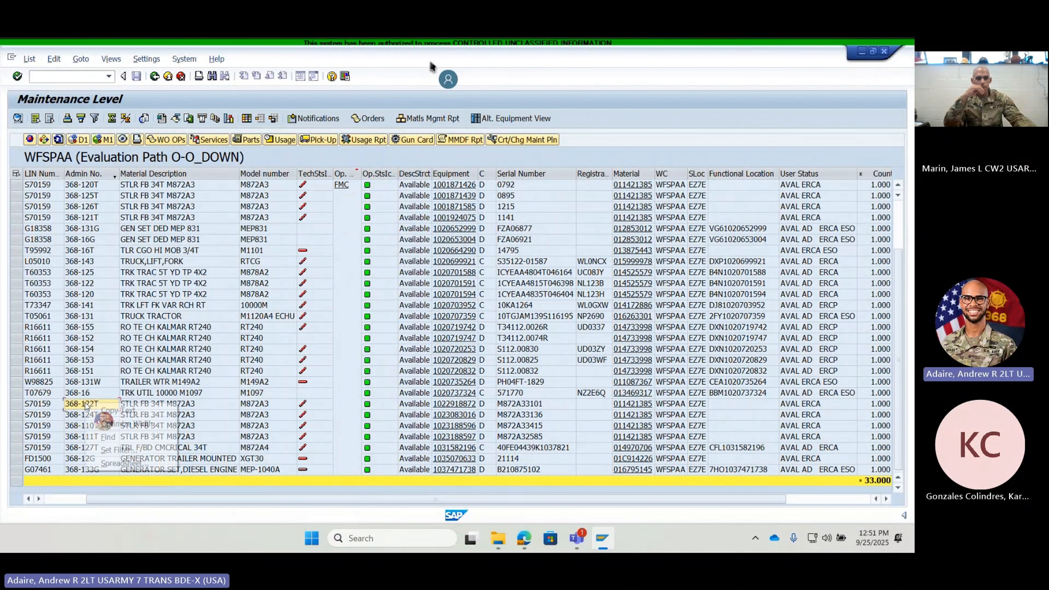
pyautogui.click(118, 450)
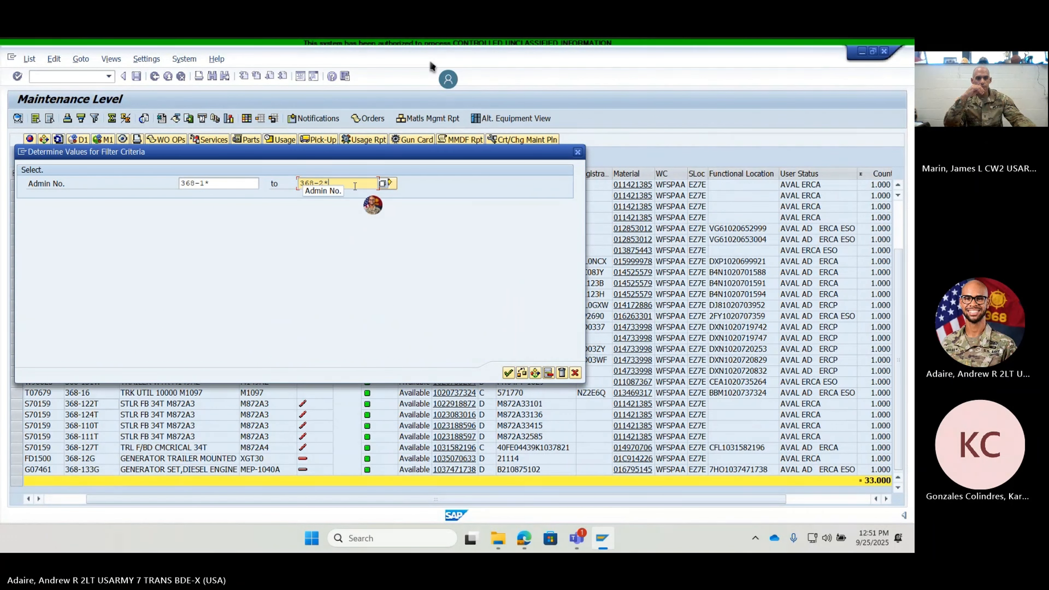
pyautogui.press('BackSpace')
pyautogui.press('BackSpace')
pyautogui.press('BackSpace')
pyautogui.press('BackSpace')
pyautogui.press('BackSpace')
pyautogui.press('BackSpace')
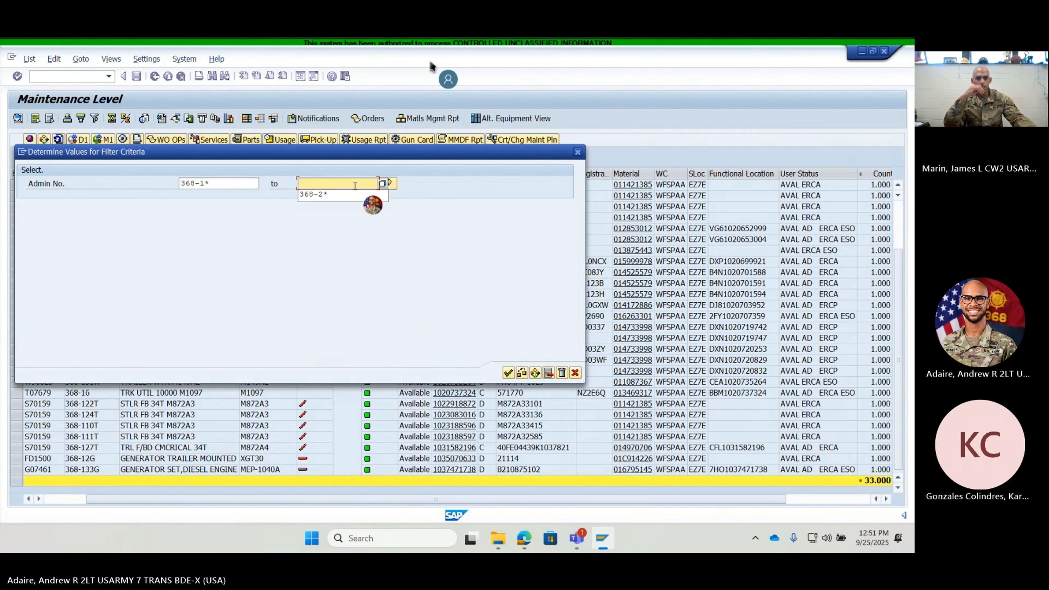
pyautogui.click(218, 182)
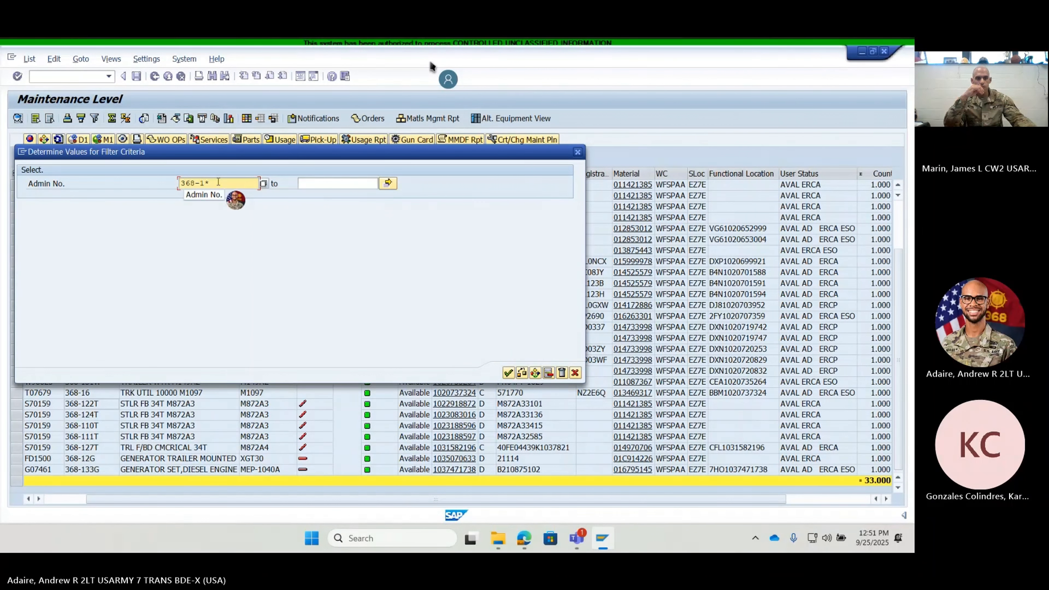
pyautogui.press('BackSpace')
pyautogui.press('BackSpace')
pyautogui.press('BackSpace')
pyautogui.press('BackSpace')
pyautogui.press('BackSpace')
pyautogui.press('BackSpace')
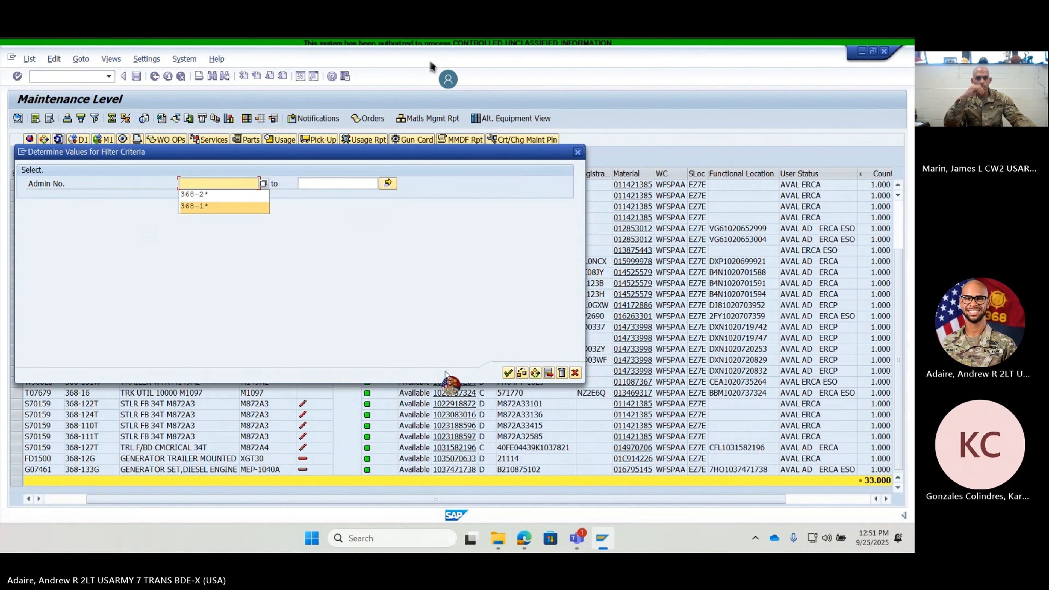
pyautogui.click(508, 372)
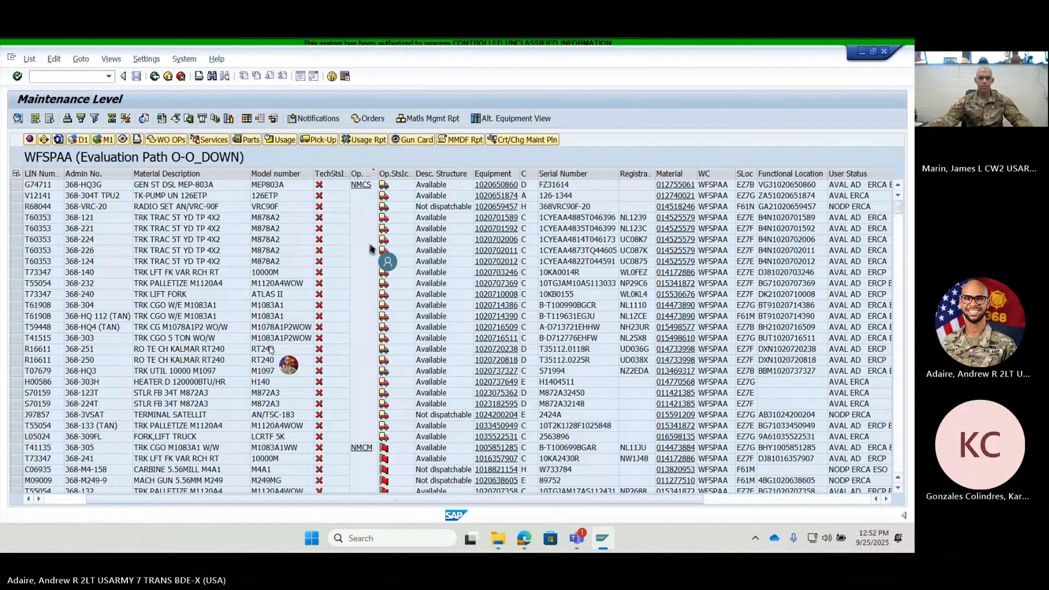
# - Open the structure list of the MEP-803A generator 368-HQ3G and expand its equipment and diesel engine nodes
pyautogui.moveTo(358, 497); pyautogui.dragTo(237, 499)
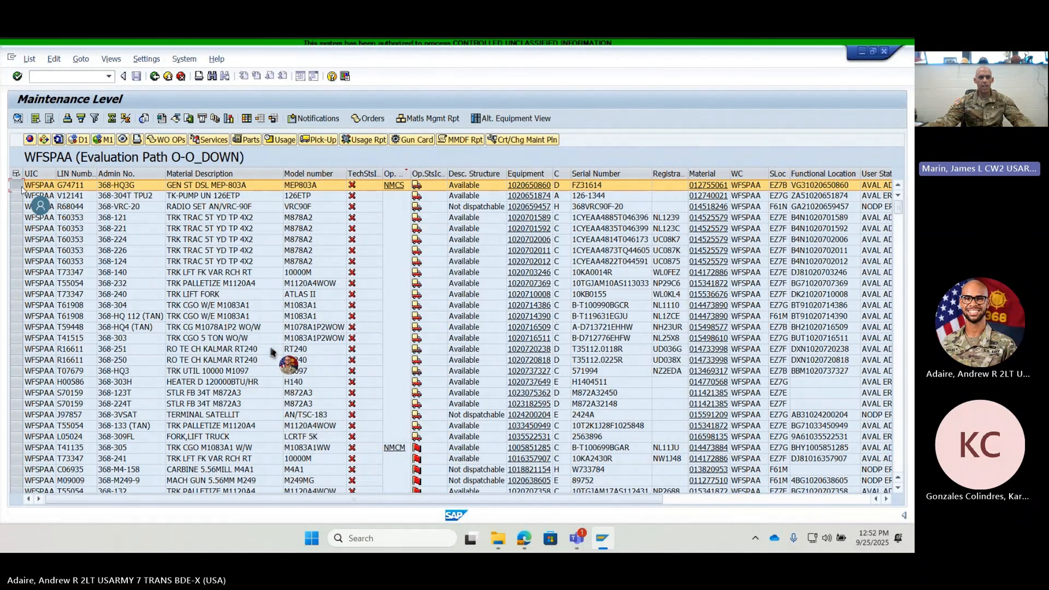
pyautogui.click(123, 139)
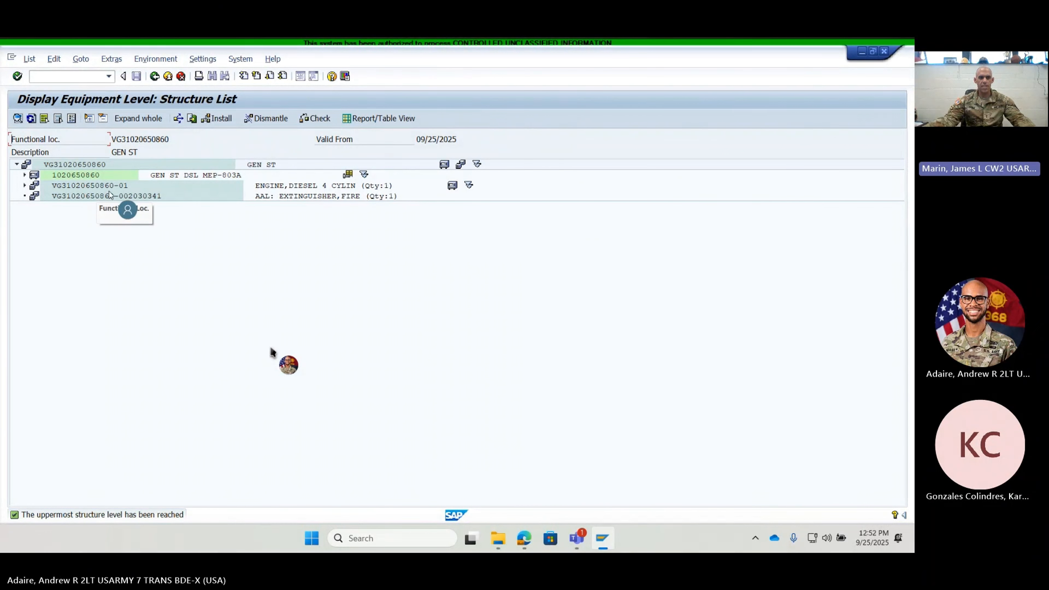
pyautogui.click(25, 176)
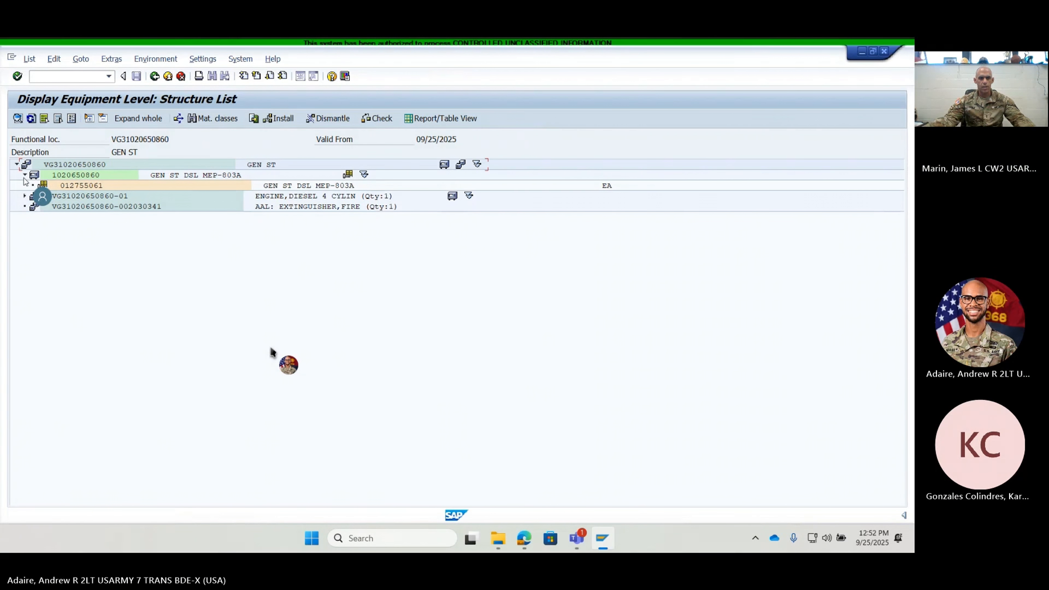
pyautogui.click(24, 196)
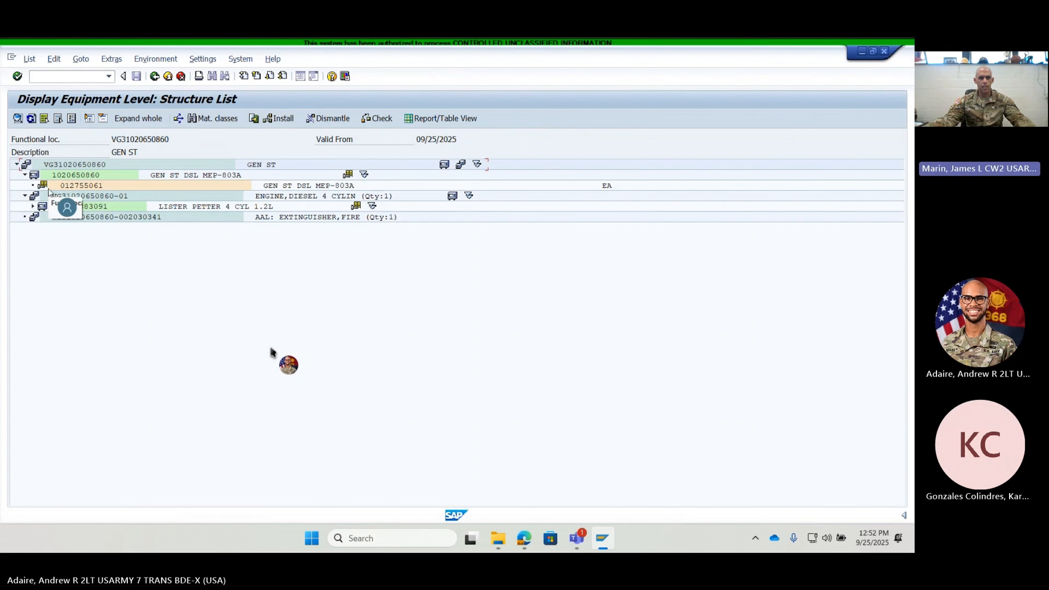
# - Open the generator's equipment record and review its location, organization, linked documents and serial number data
pyautogui.doubleClick(81, 175)
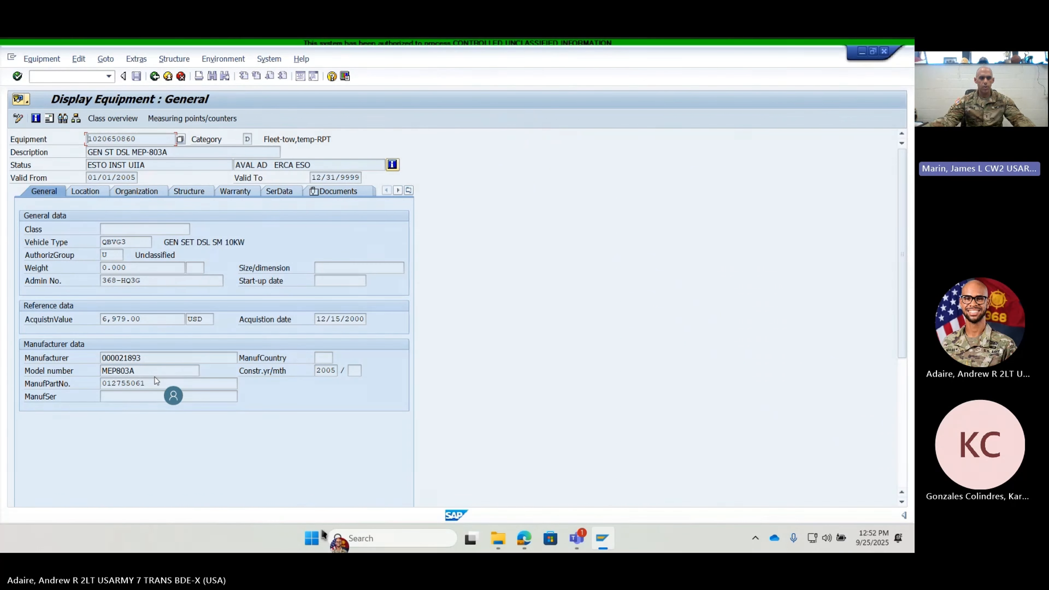
pyautogui.click(95, 195)
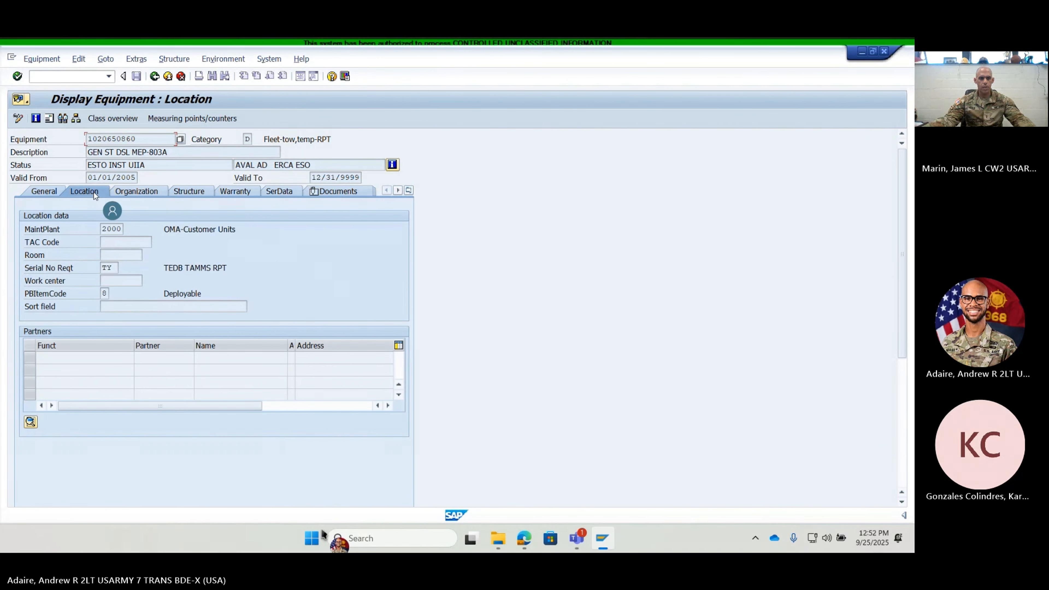
pyautogui.click(132, 191)
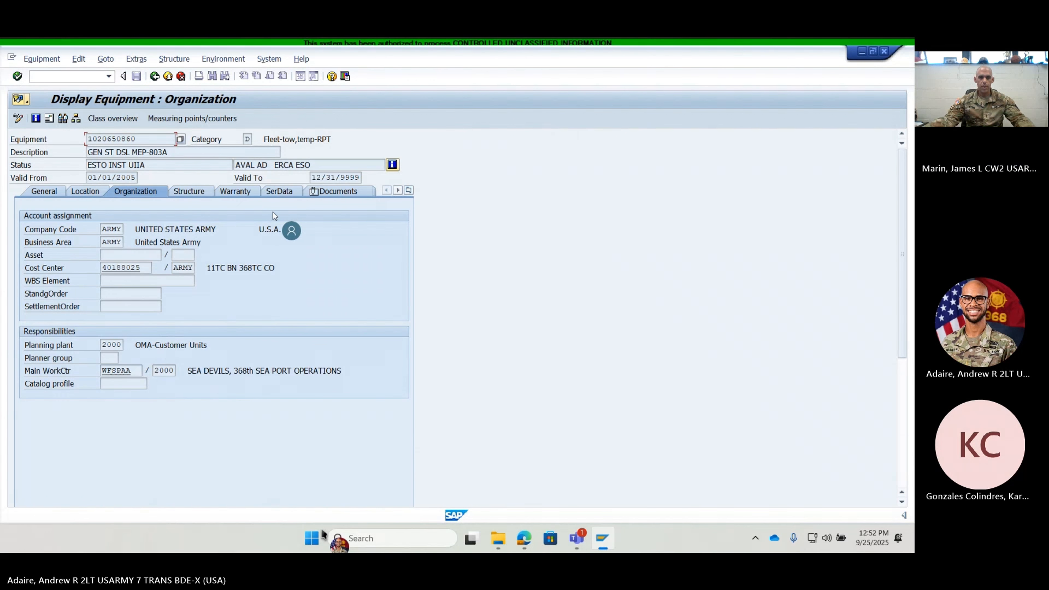
pyautogui.click(338, 191)
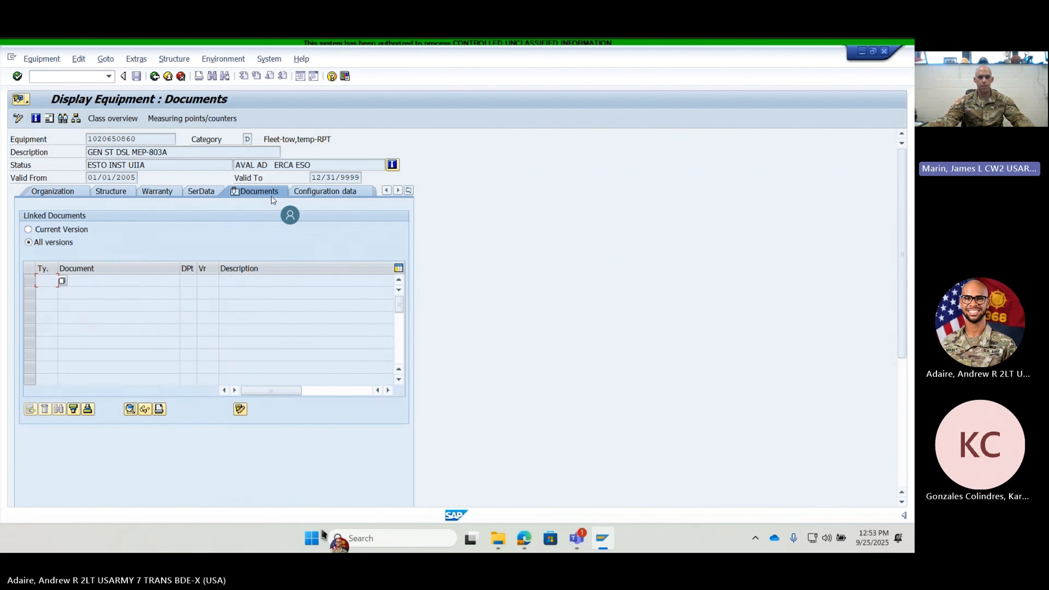
pyautogui.click(199, 195)
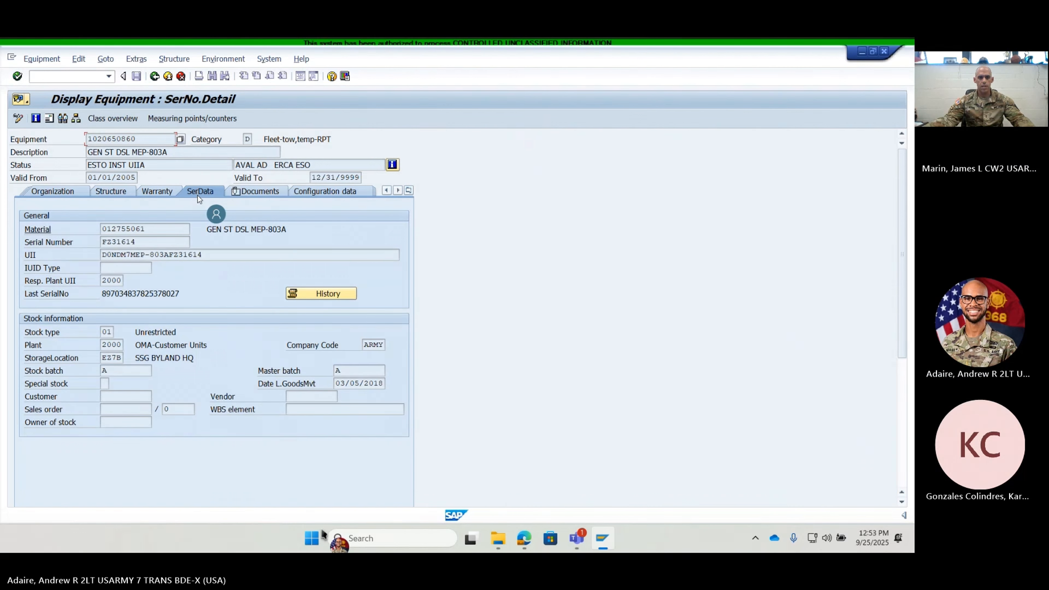
# - Examine the generator's serial number history for past faults and services, and return to the WFSPAA equipment list
pyautogui.click(339, 295)
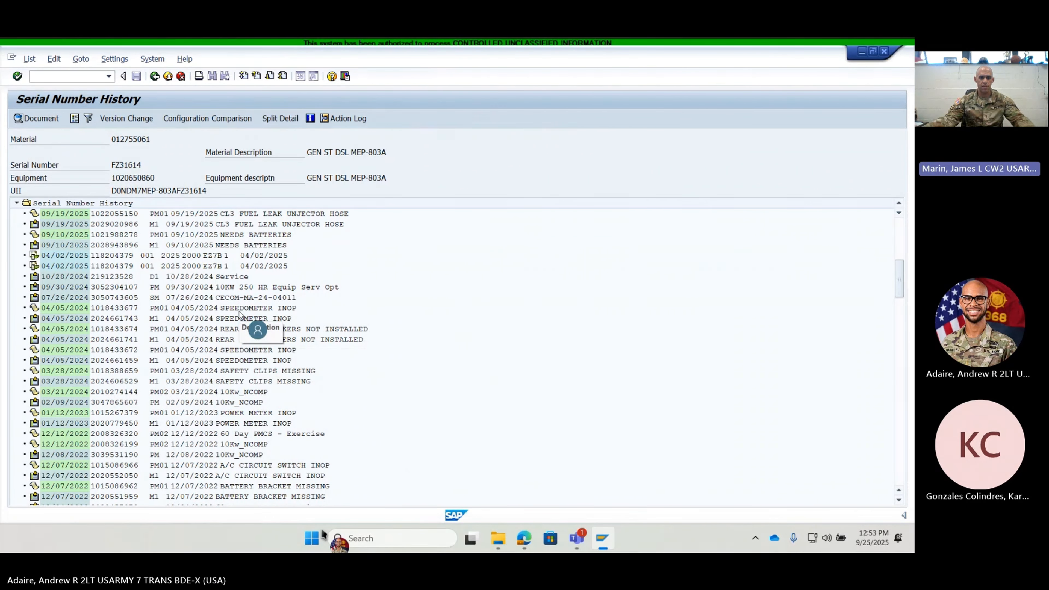
pyautogui.scroll(3, 239, 314)
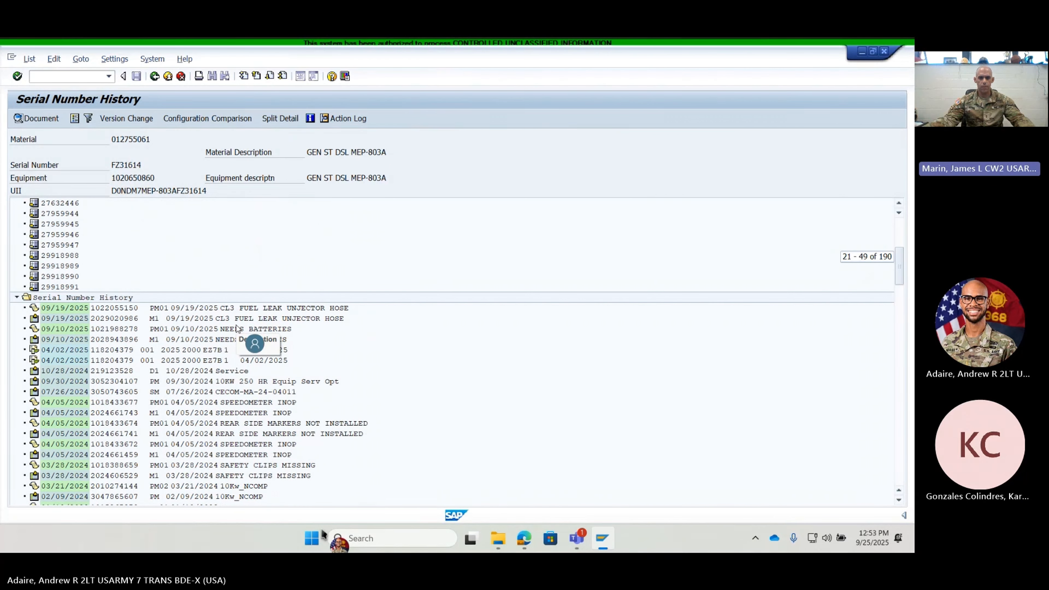
pyautogui.scroll(5, 235, 332)
pyautogui.scroll(-6, 231, 343)
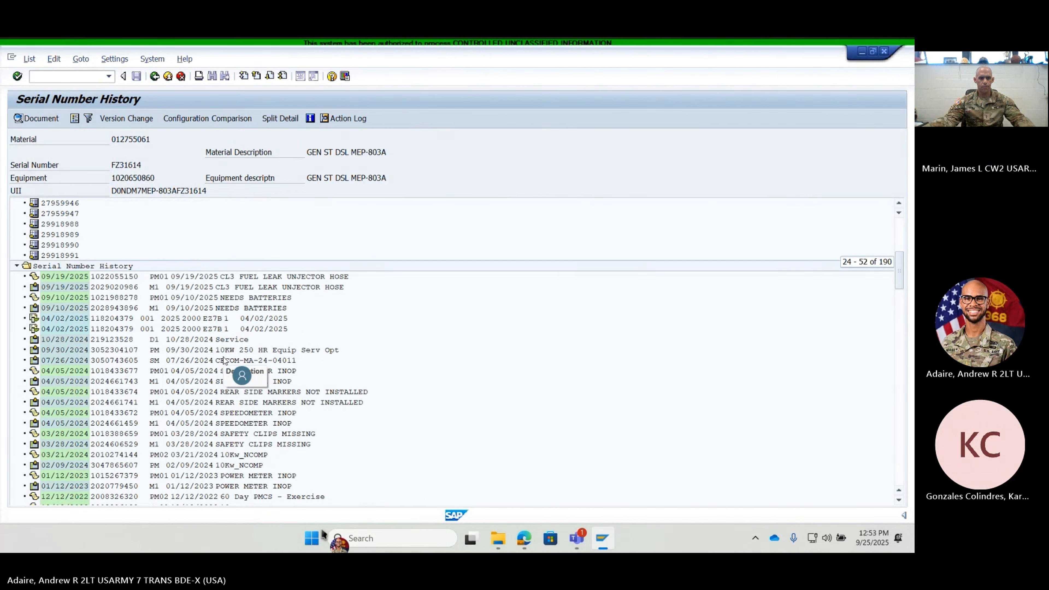
pyautogui.scroll(-3, 224, 361)
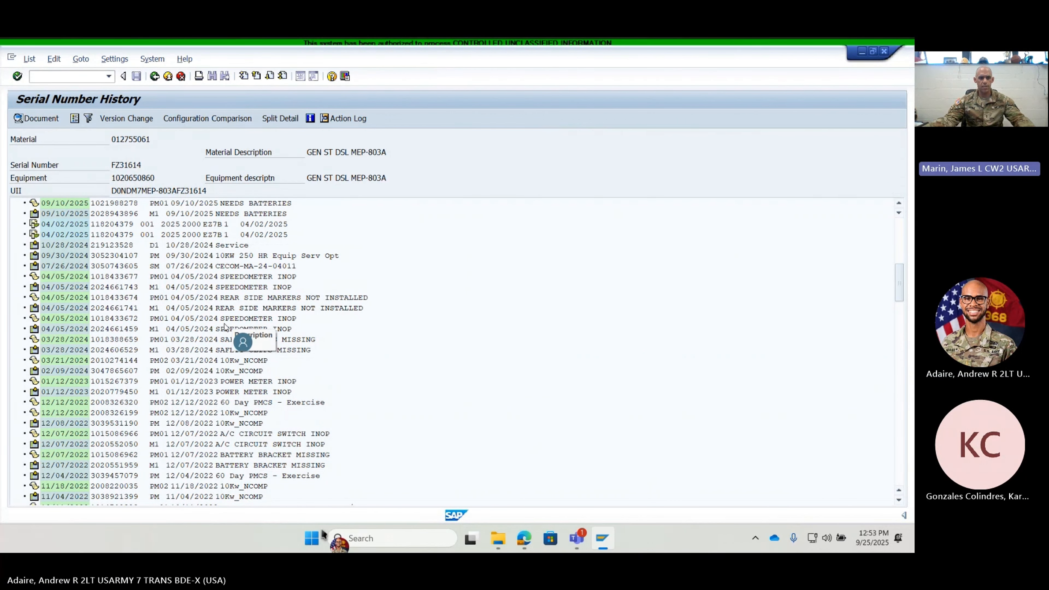
pyautogui.scroll(-1, 201, 375)
pyautogui.scroll(-3, 201, 375)
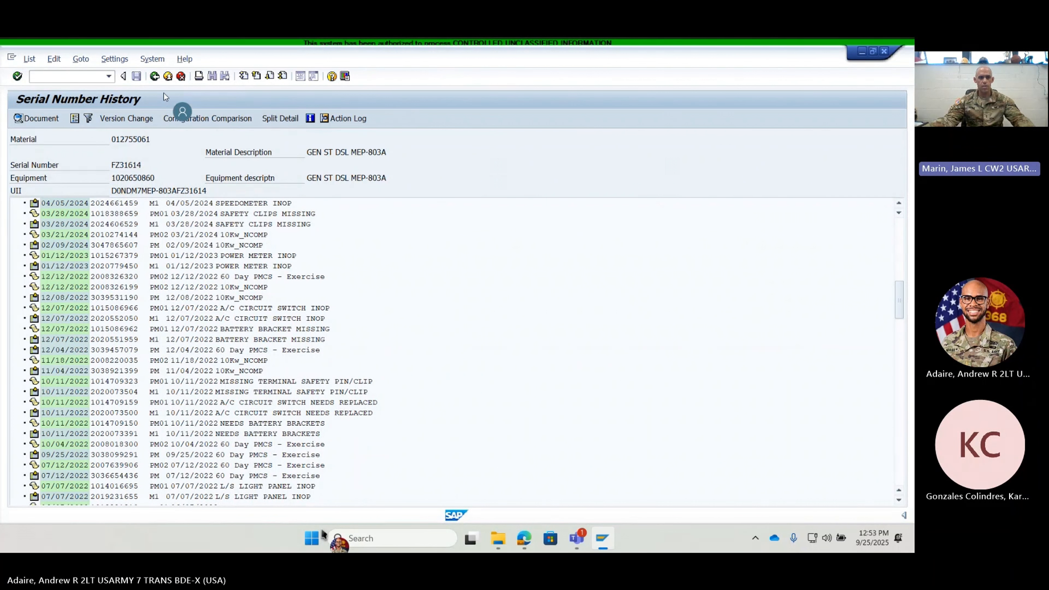
pyautogui.click(156, 76)
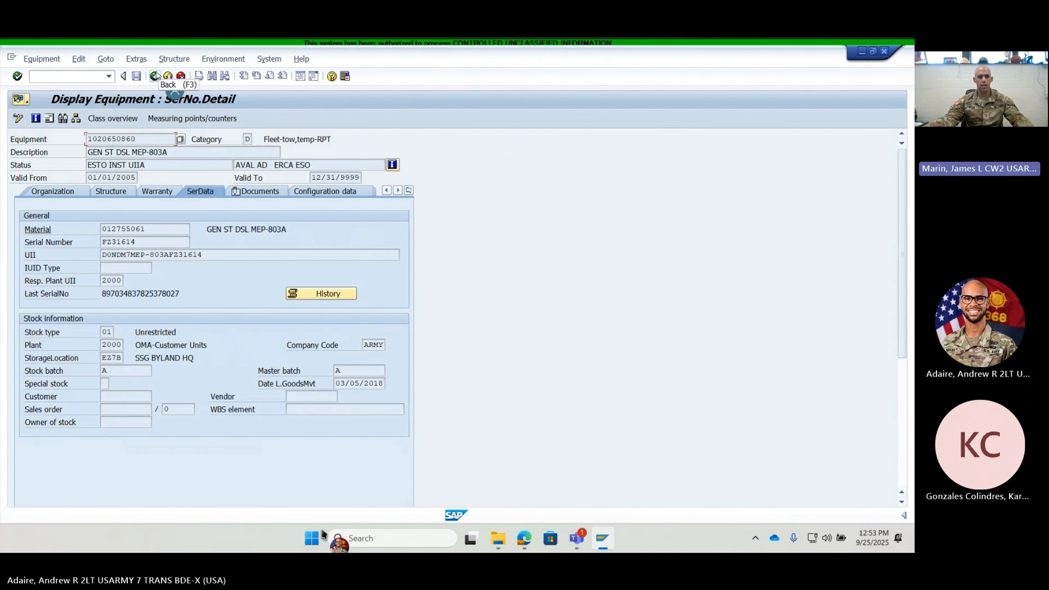
pyautogui.click(156, 76)
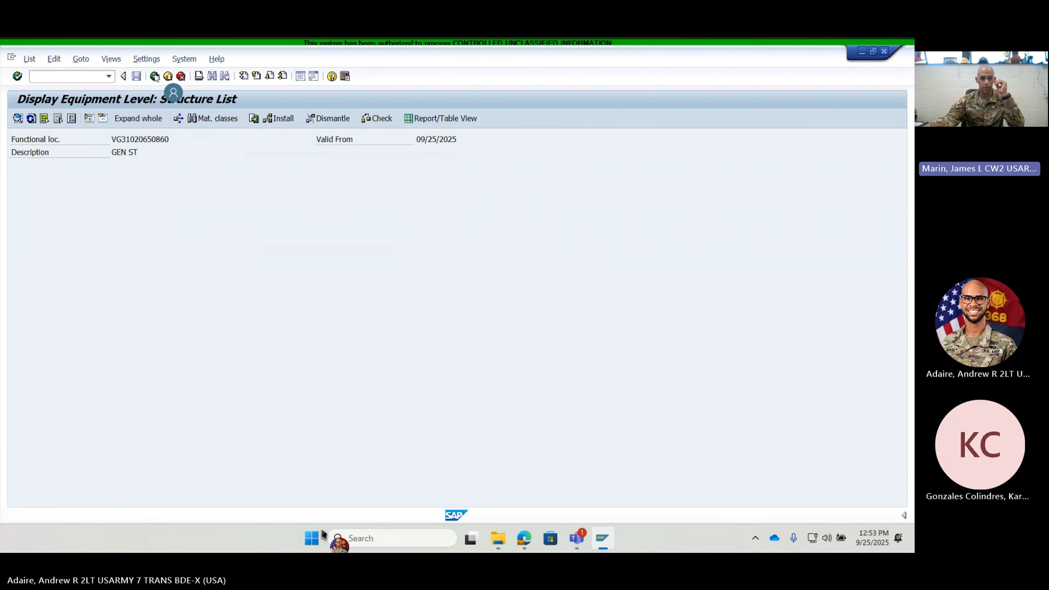
pyautogui.click(156, 76)
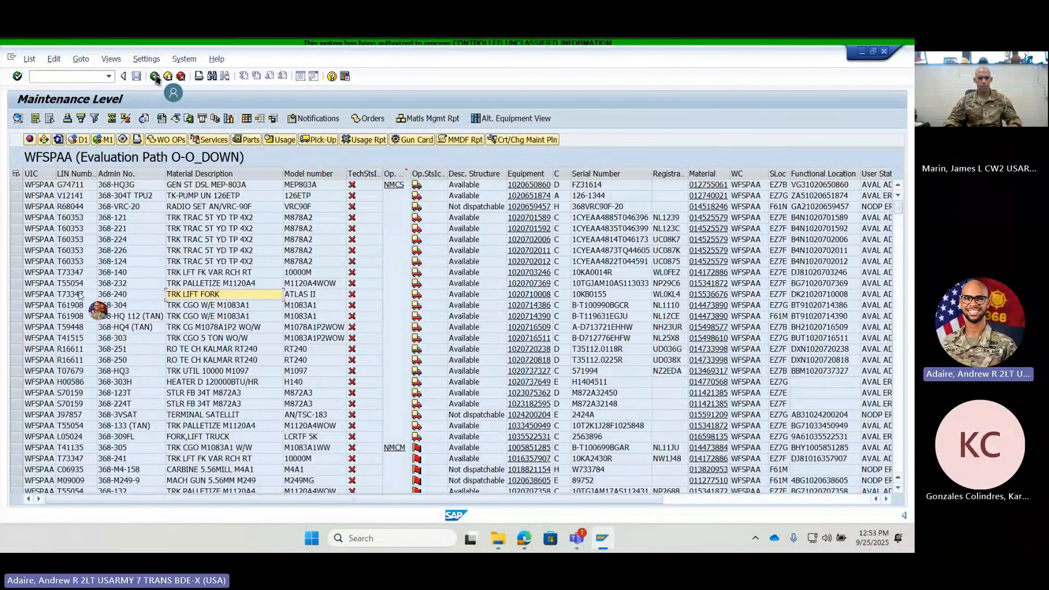
# - Open the equipment record of the lift fork truck 368-240 from its structure list and display its serial number data
pyautogui.click(17, 294)
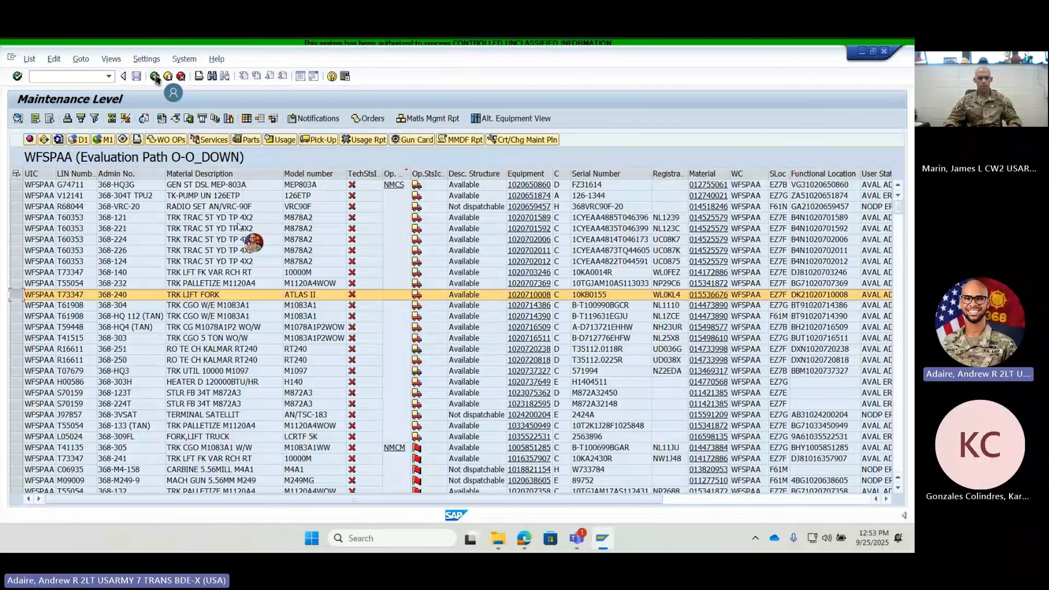
pyautogui.click(45, 140)
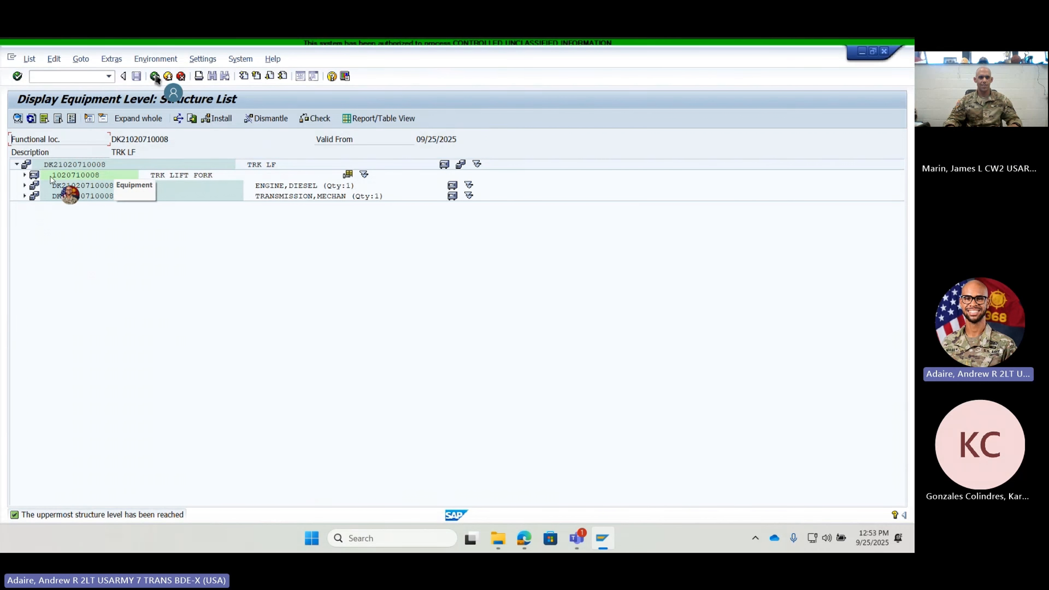
pyautogui.doubleClick(34, 179)
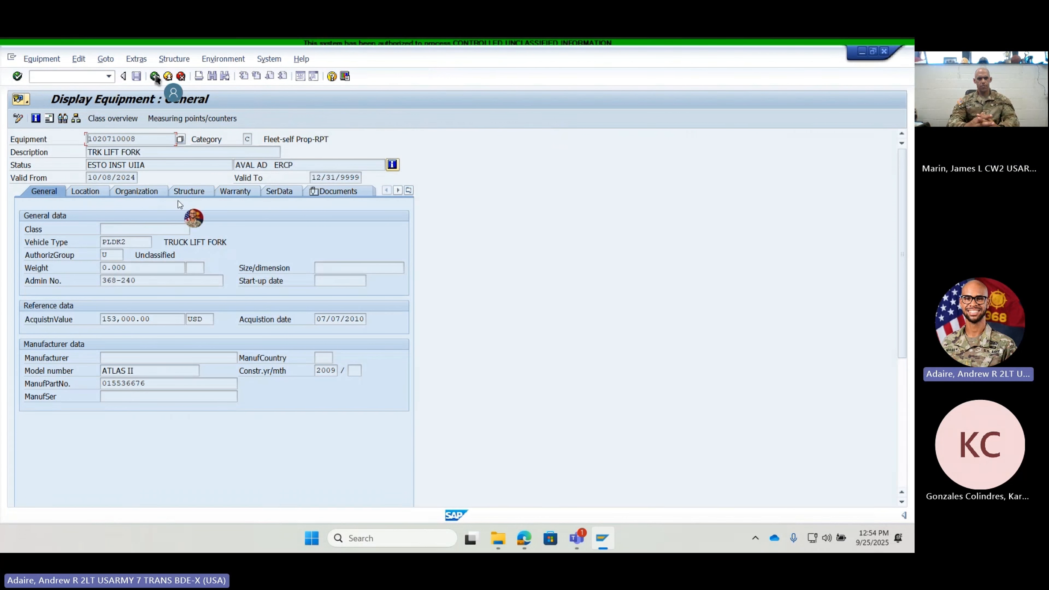
pyautogui.click(271, 192)
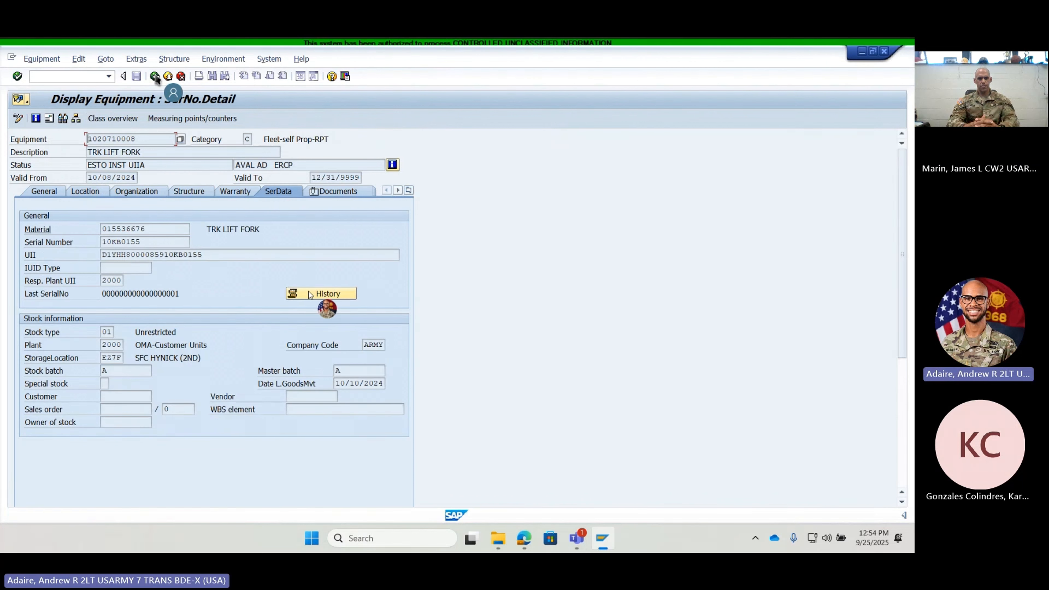
# - Open the lift fork truck's serial number history and look over its most recent entries
pyautogui.click(322, 294)
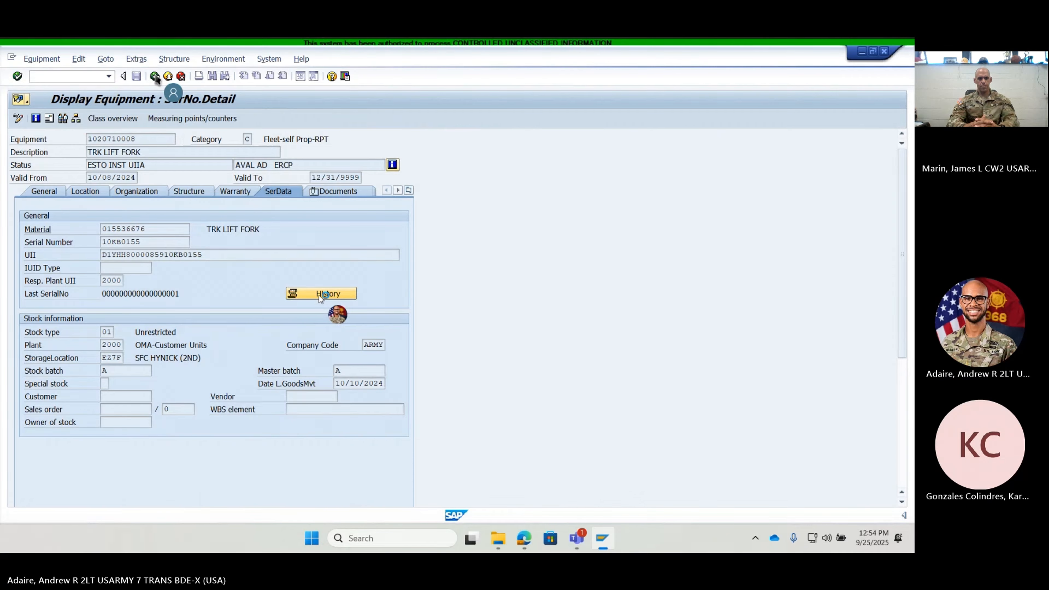
pyautogui.scroll(3, 260, 299)
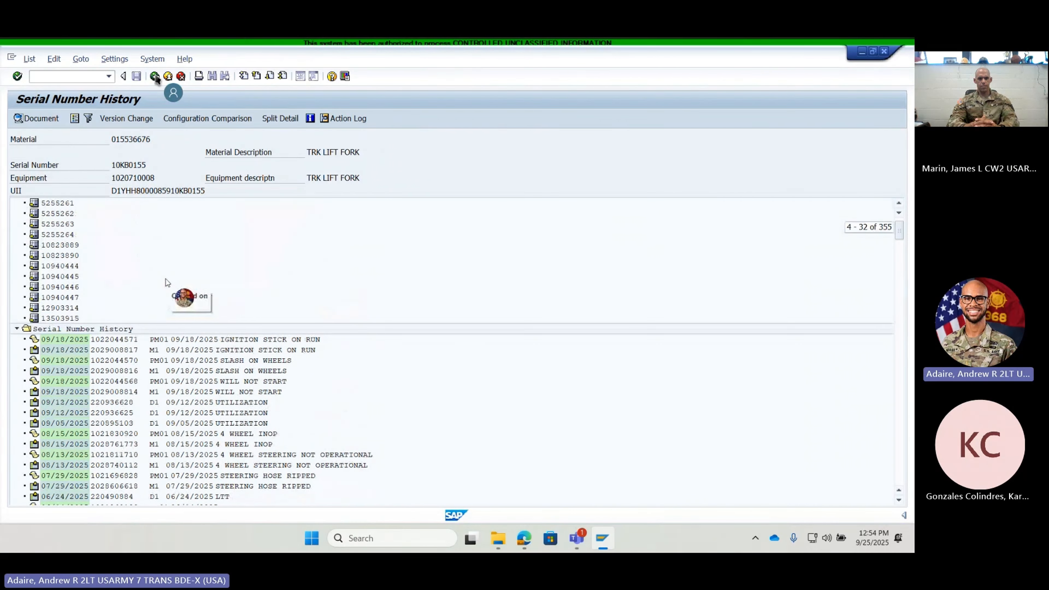
pyautogui.scroll(-1, 229, 322)
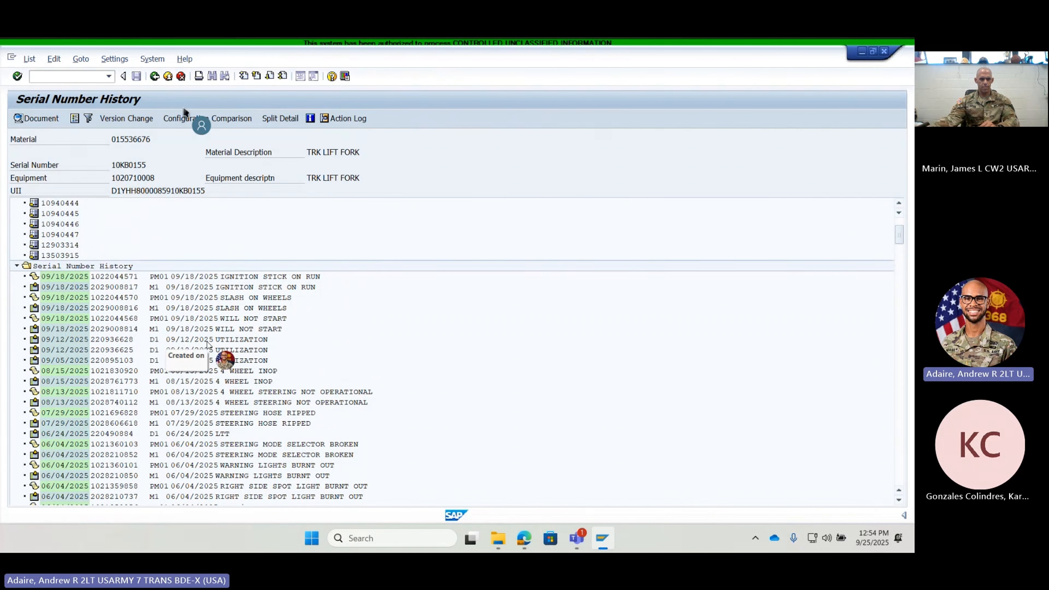
# - Open the first 09/12/2025 utilization dispatch in the history and examine its return and usage measurement readings
pyautogui.click(218, 340)
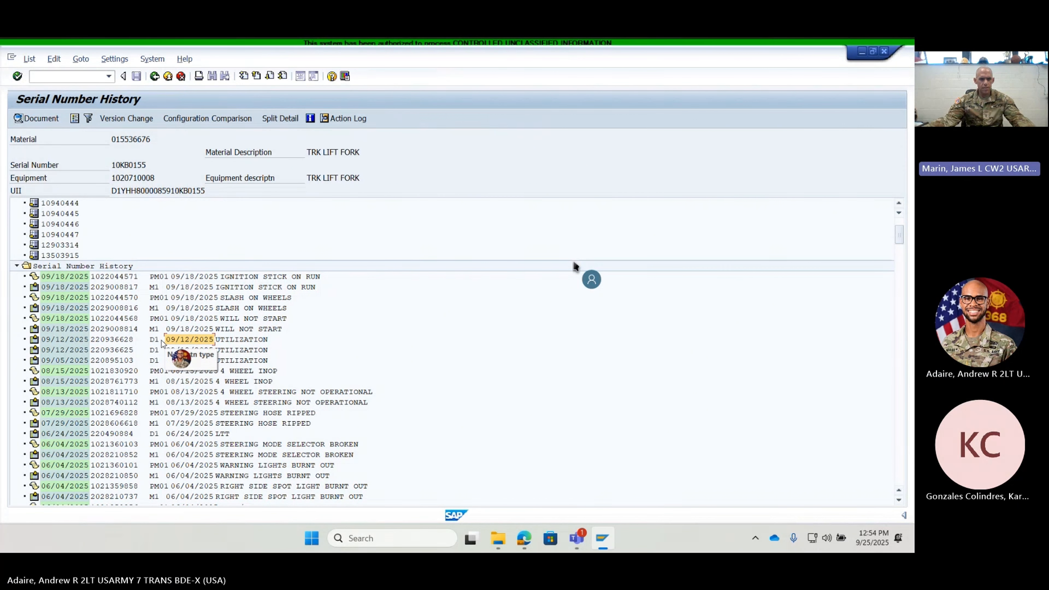
pyautogui.doubleClick(191, 340)
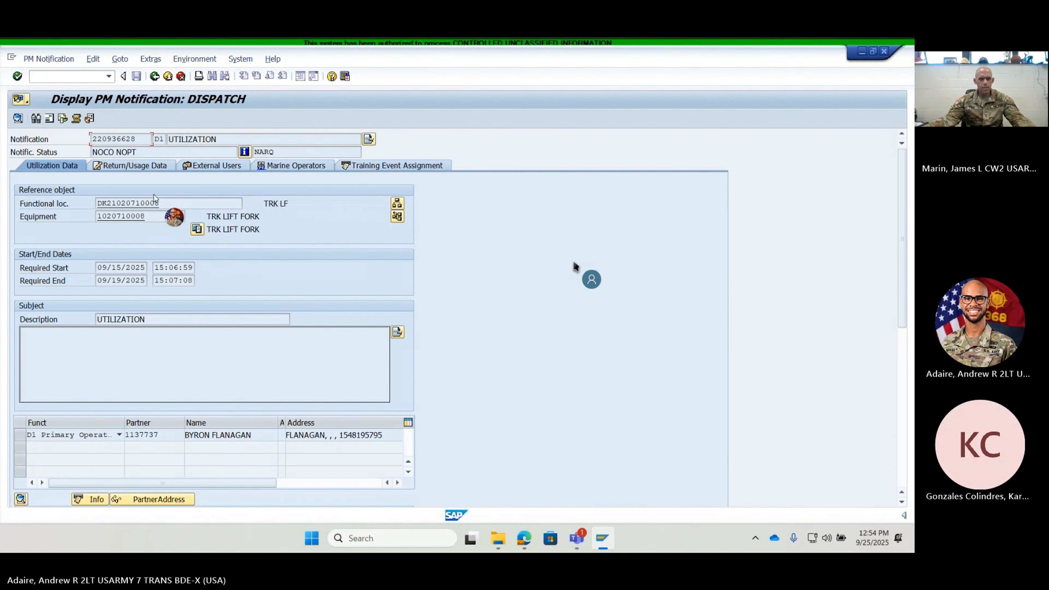
pyautogui.click(140, 166)
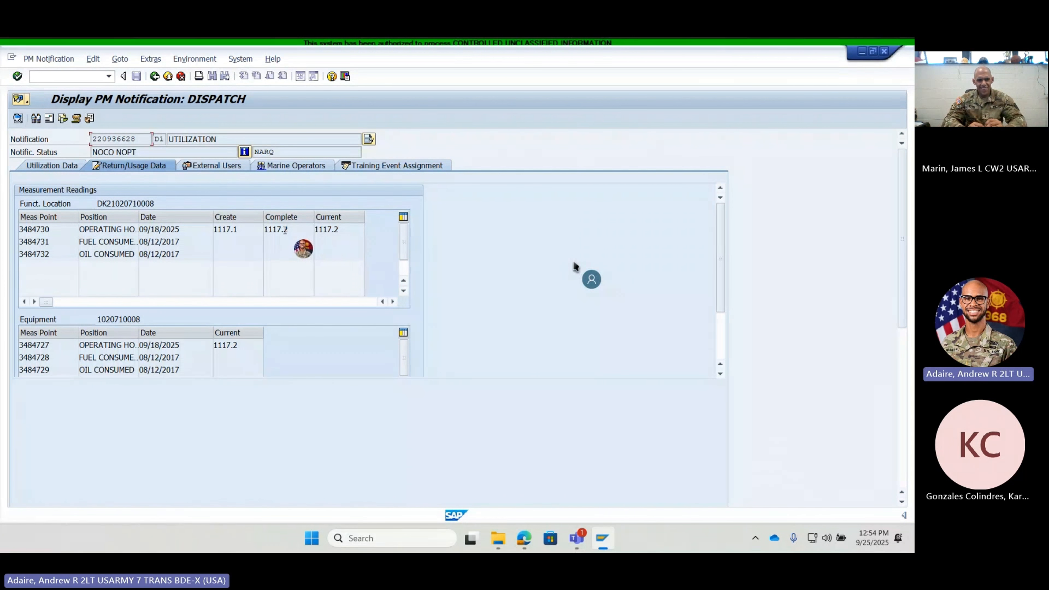
pyautogui.scroll(-1, 285, 229)
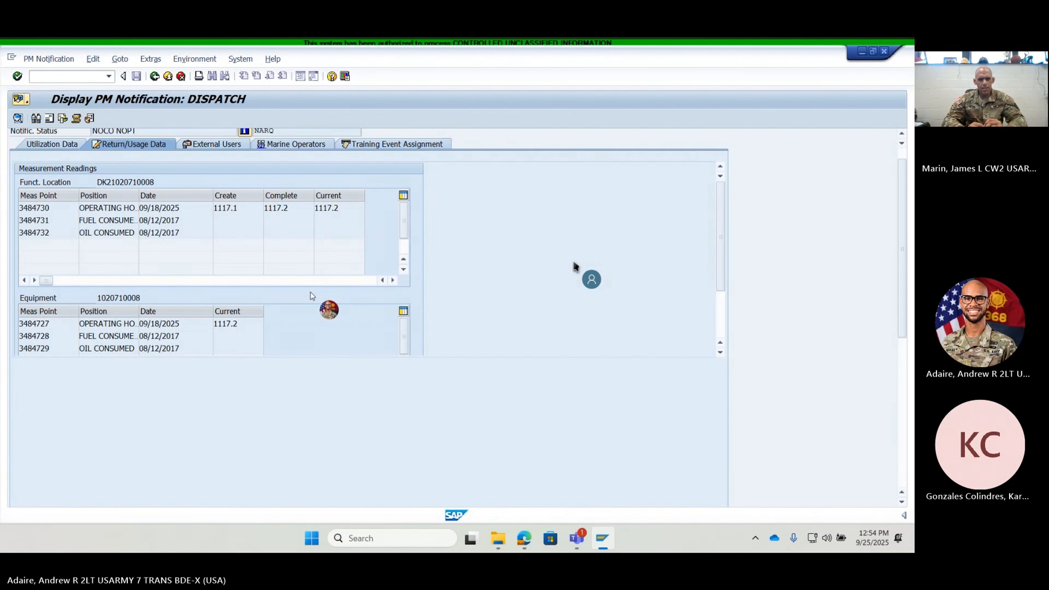
# - Examine the dispatch's measurement readings, start and end dates, primary operator and responsibilities
pyautogui.scroll(-1, 217, 260)
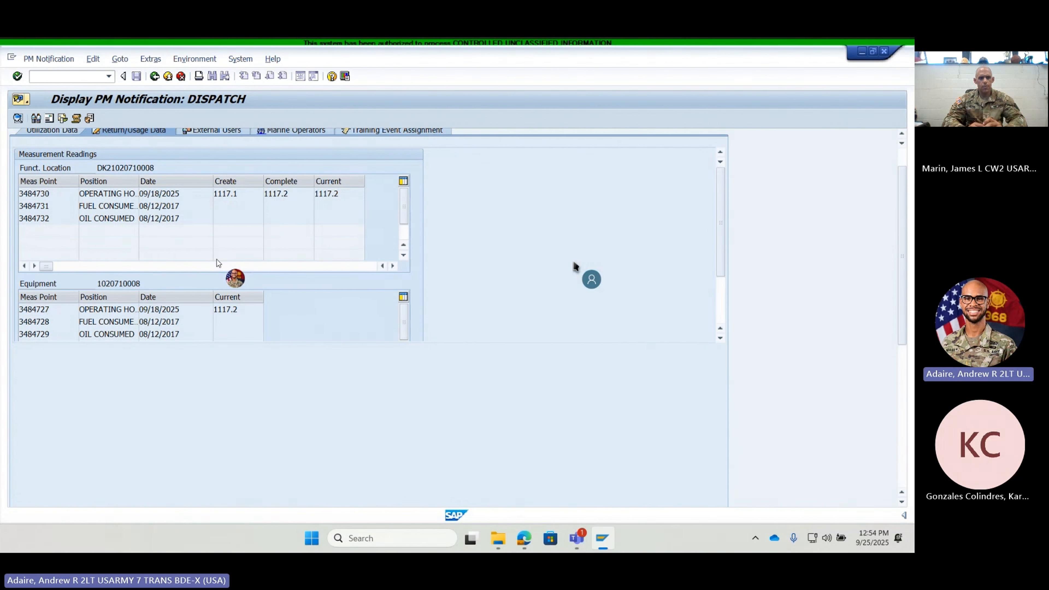
pyautogui.scroll(1, 218, 262)
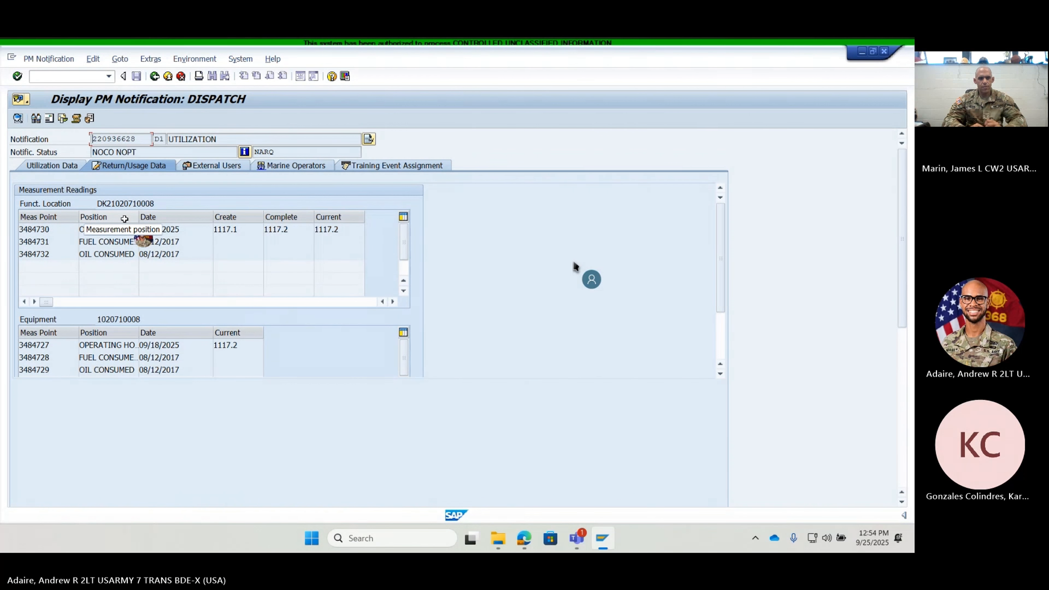
pyautogui.click(65, 165)
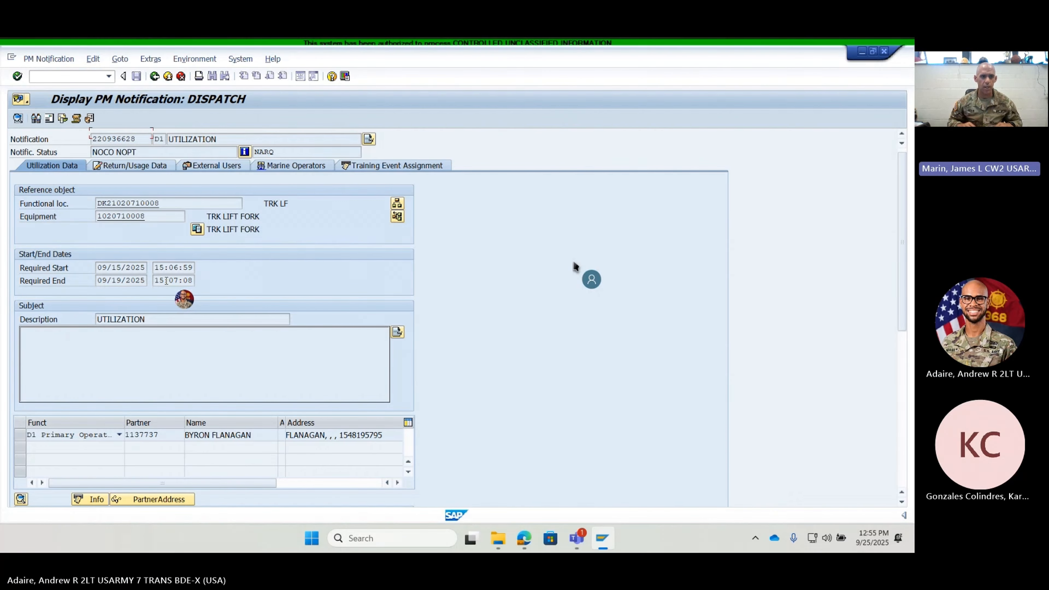
pyautogui.click(161, 165)
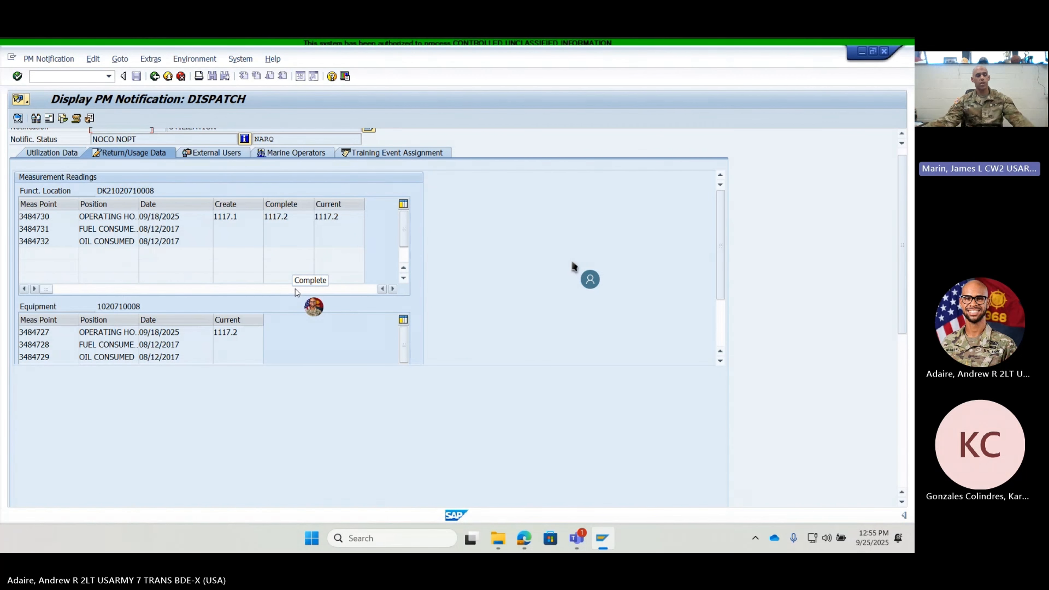
pyautogui.click(59, 152)
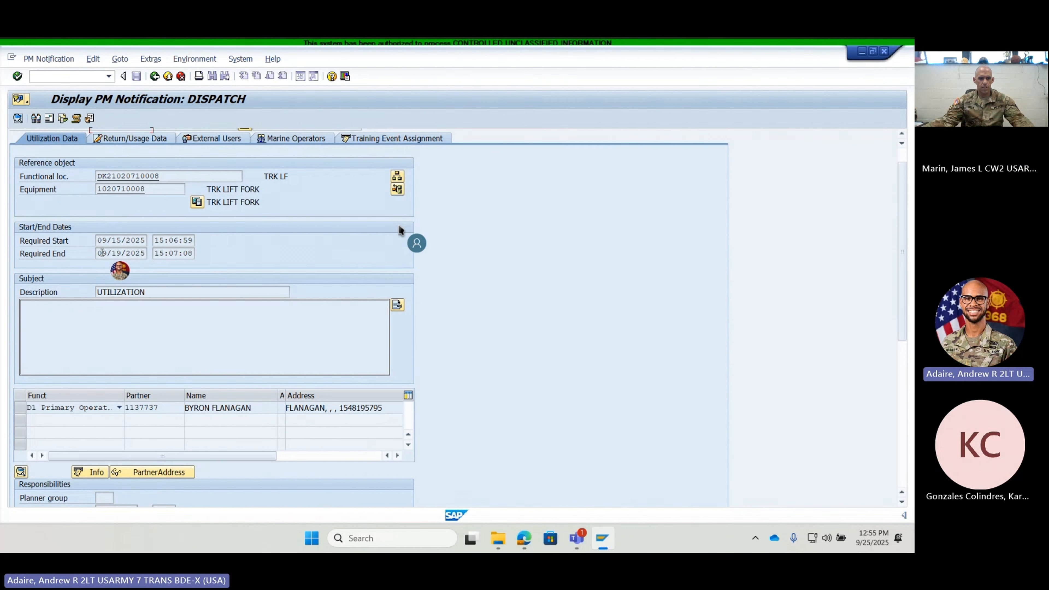
pyautogui.scroll(-3, 399, 230)
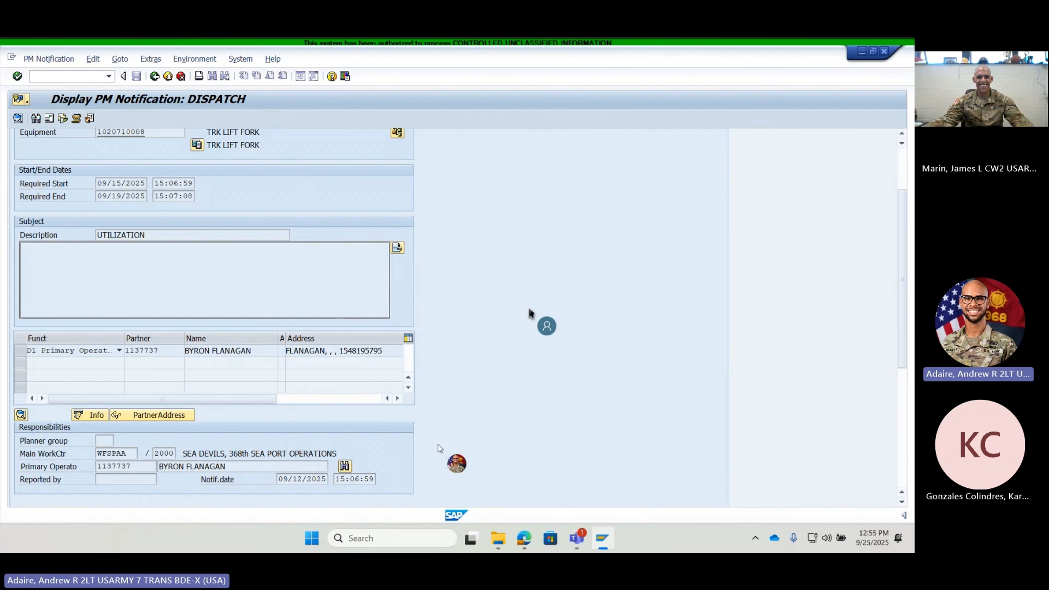
pyautogui.scroll(1, 438, 448)
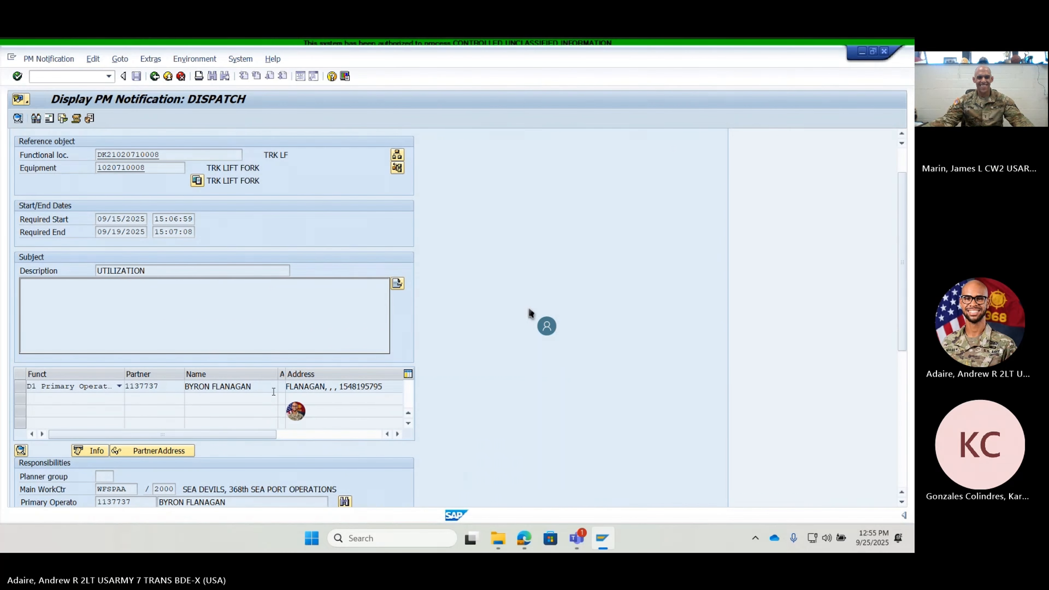
pyautogui.scroll(-1, 430, 341)
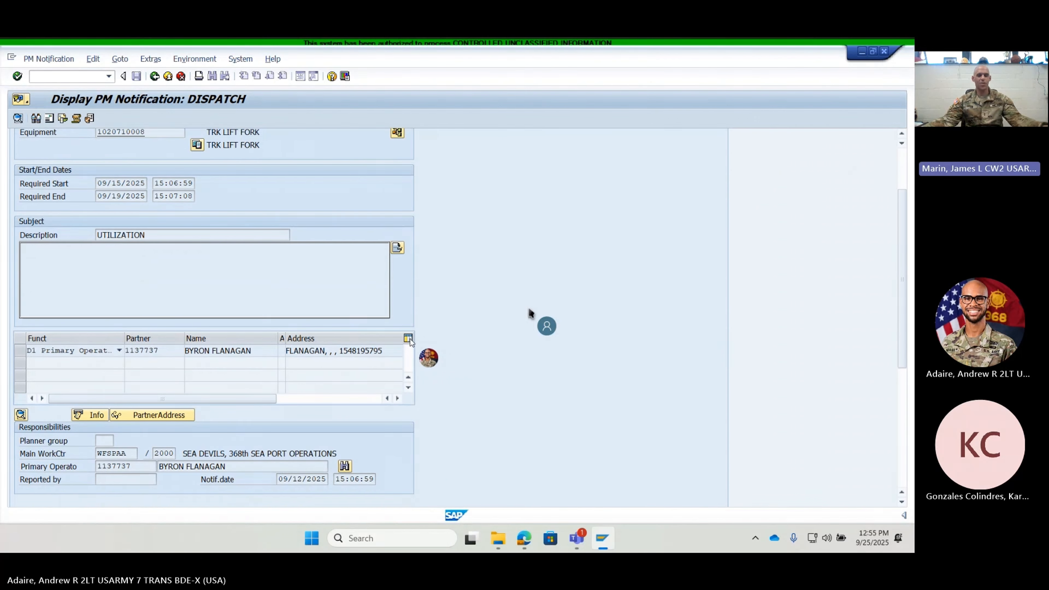
pyautogui.scroll(1, 231, 240)
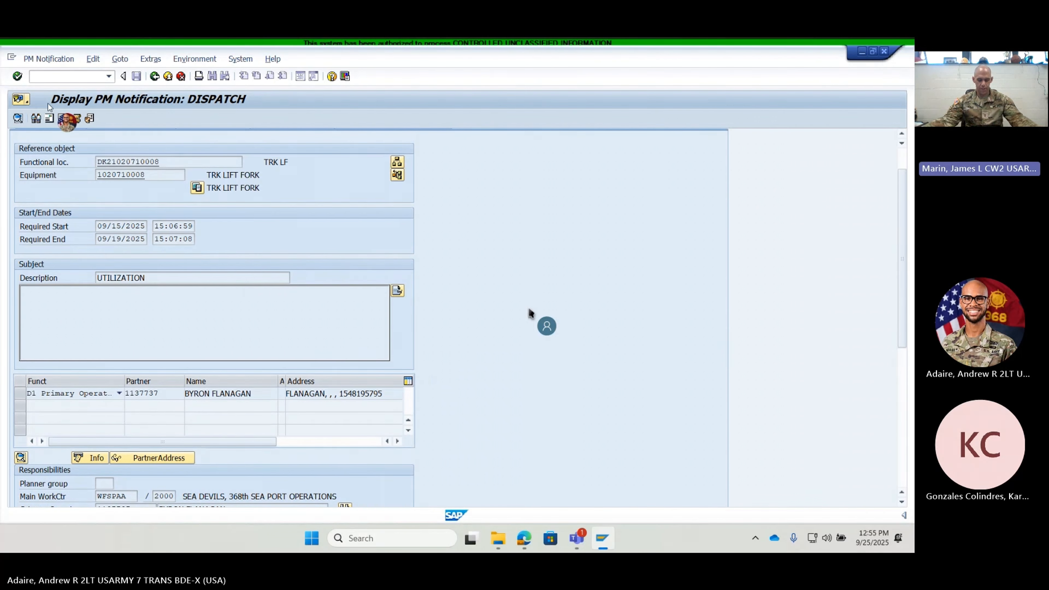
# - Leave the dispatch, serial number history, equipment record and measurement document list, returning to the WFSPAA equipment list
pyautogui.click(154, 77)
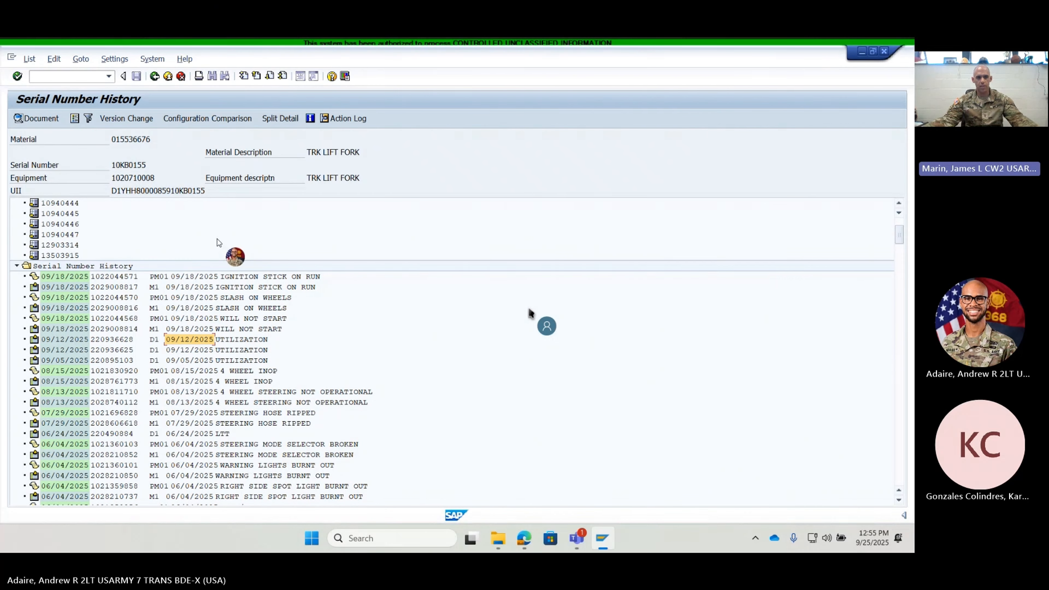
pyautogui.click(154, 76)
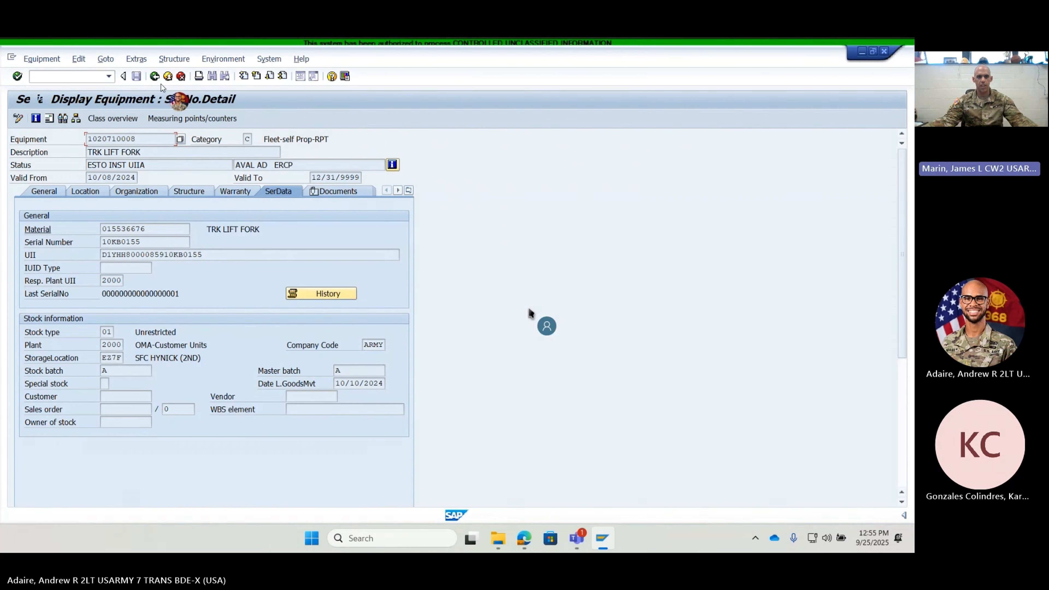
pyautogui.click(154, 76)
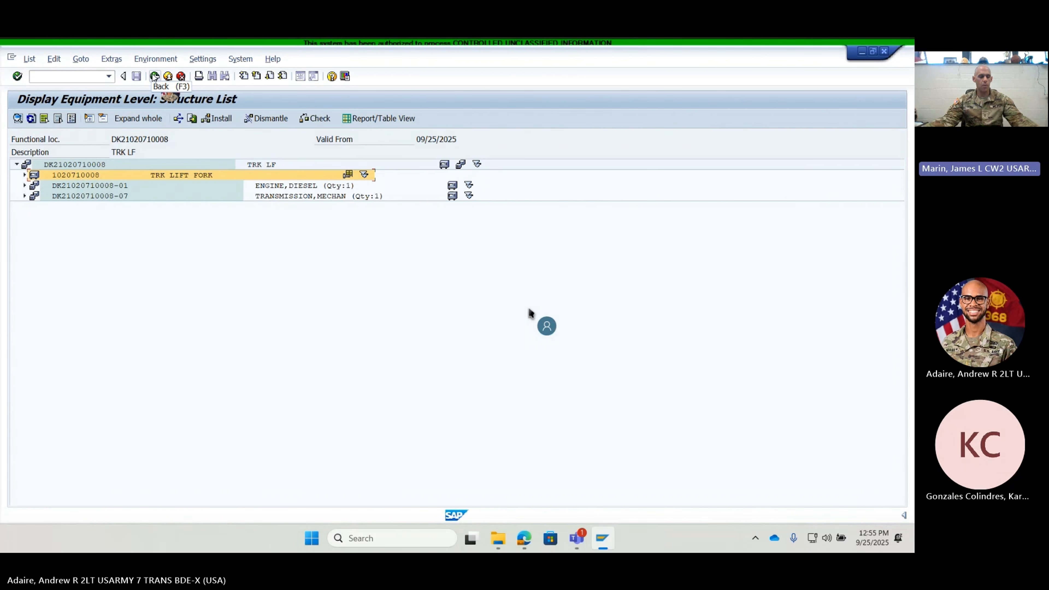
pyautogui.click(154, 76)
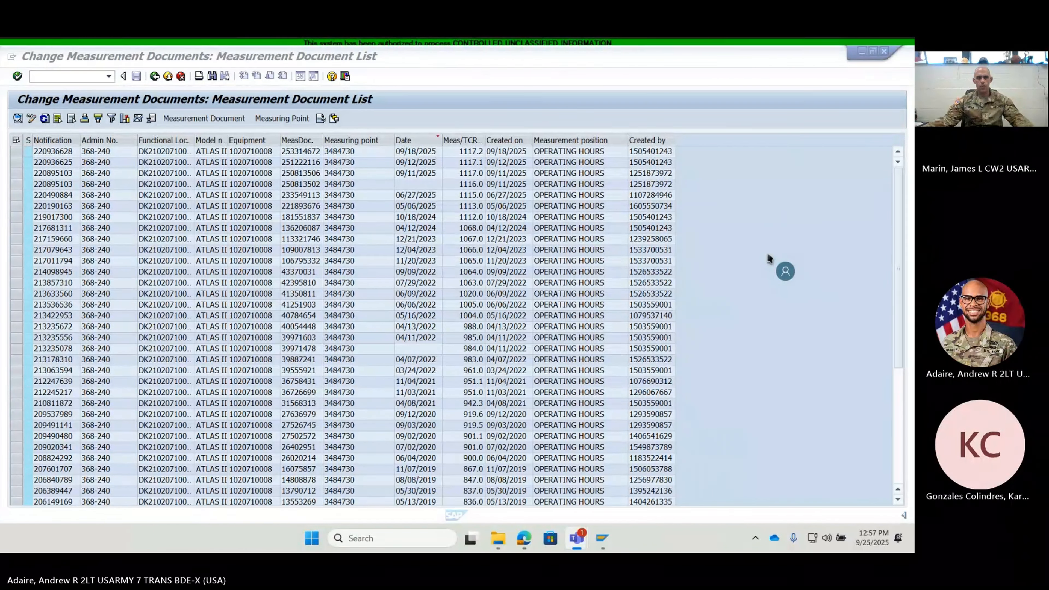
pyautogui.click(154, 77)
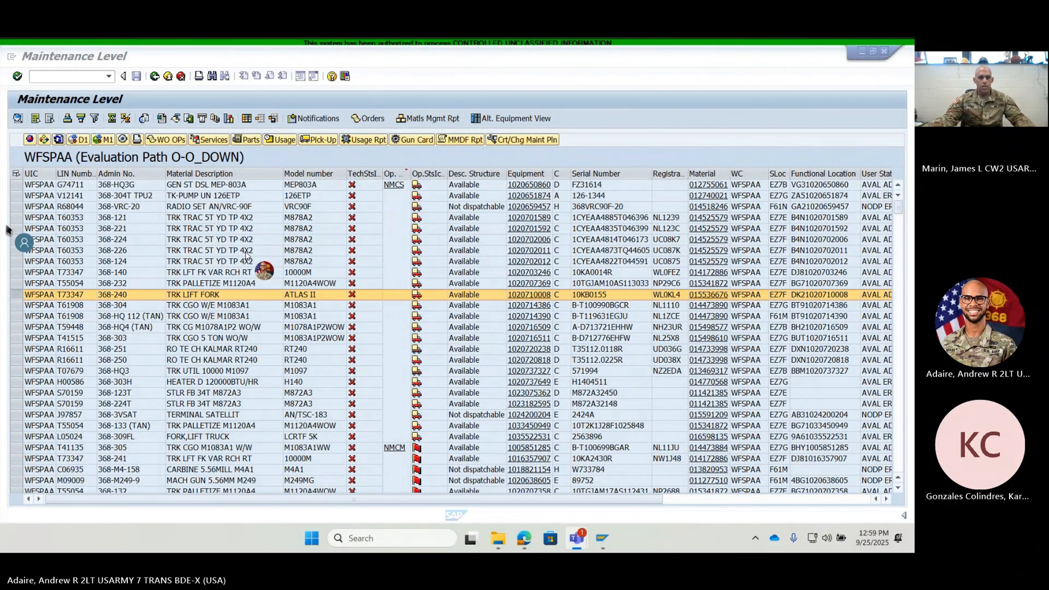
# - Preview the DA Form 5988-E worksheet for lift fork truck 368-240, look it over and return to the equipment list
pyautogui.click(137, 139)
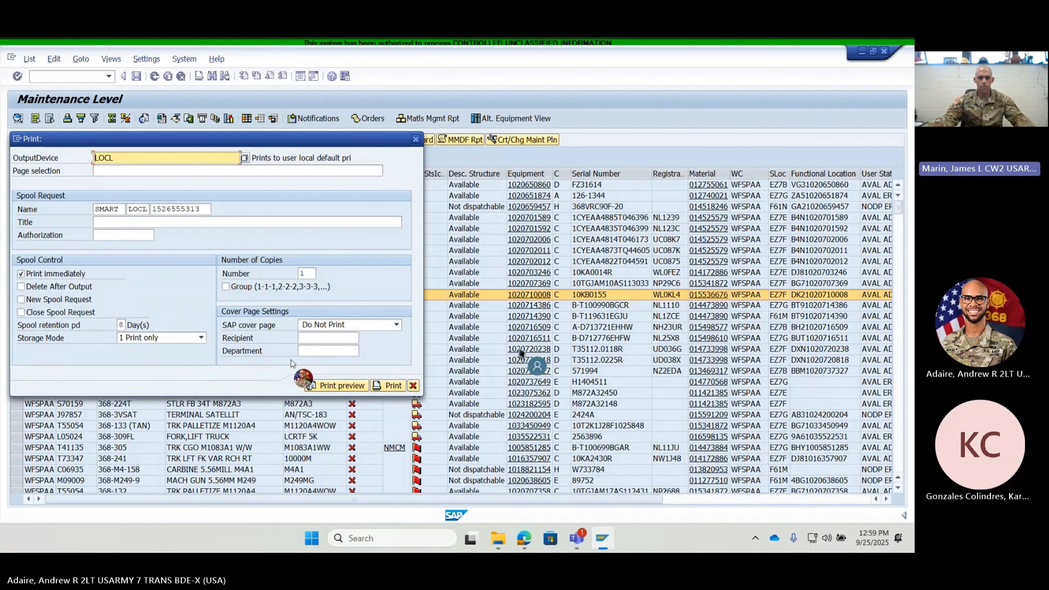
pyautogui.click(325, 386)
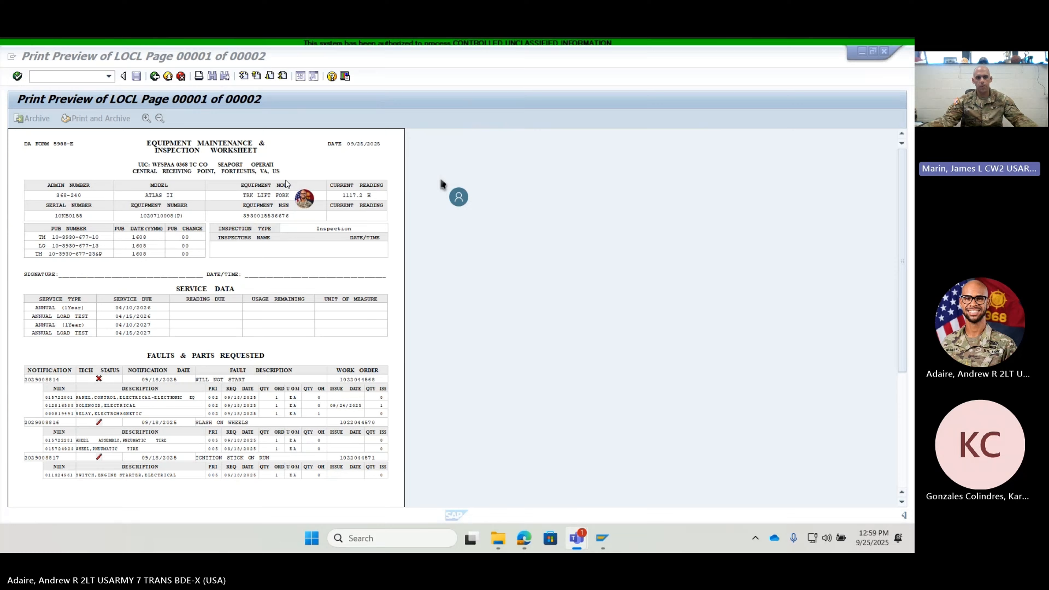
pyautogui.scroll(-2, 288, 184)
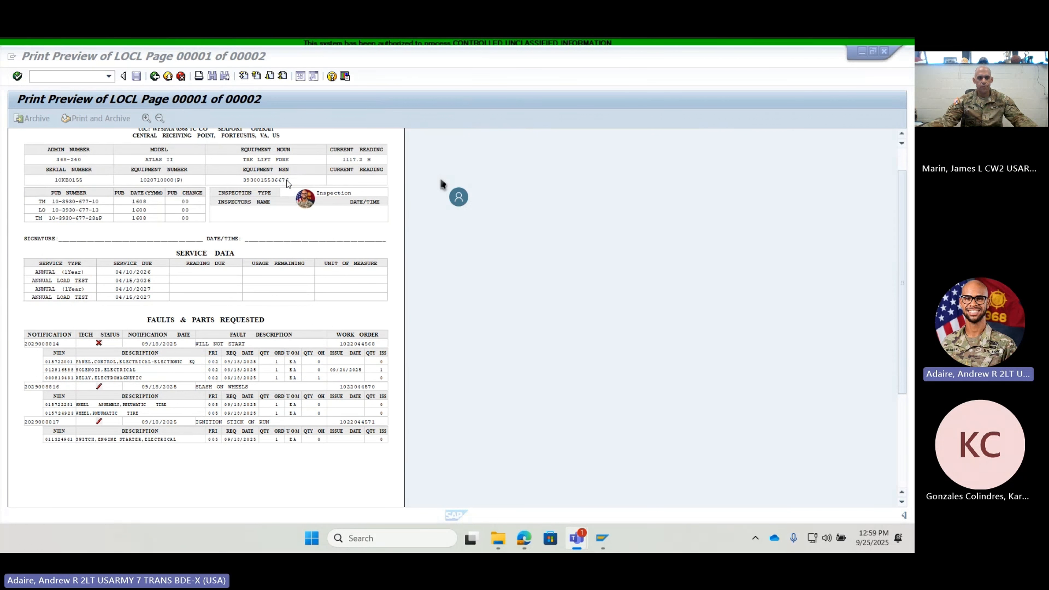
pyautogui.scroll(2, 288, 184)
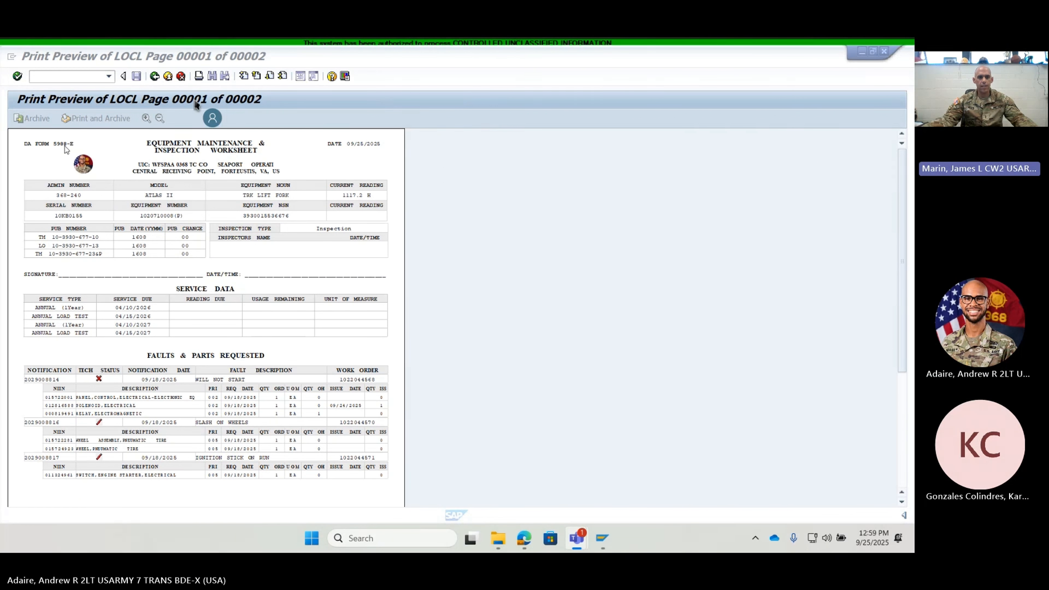
pyautogui.click(153, 77)
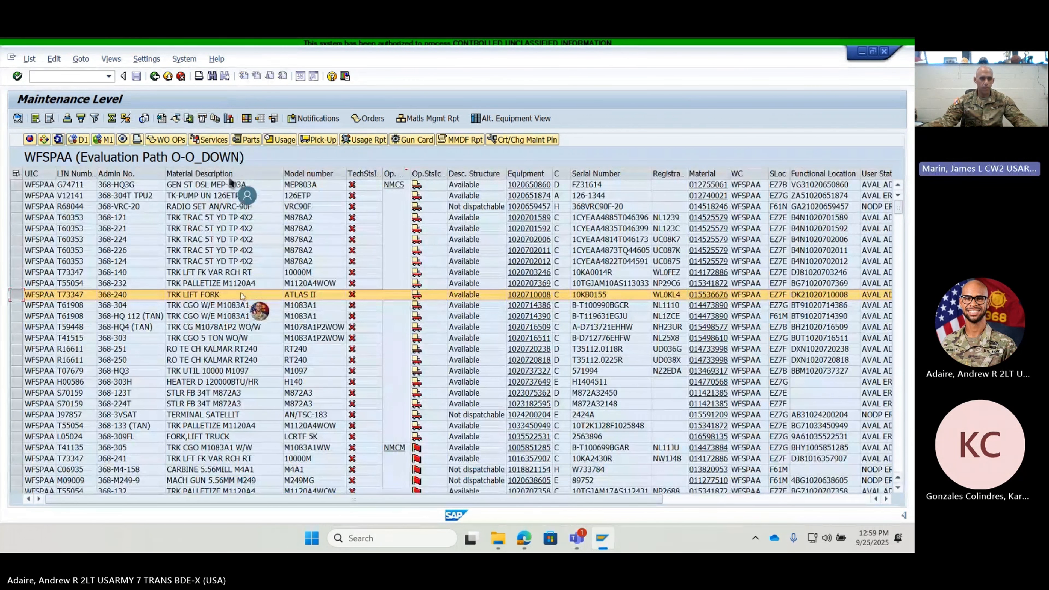
# - Filter the equipment list by Admin No. with the value 368-2*
pyautogui.click(142, 174)
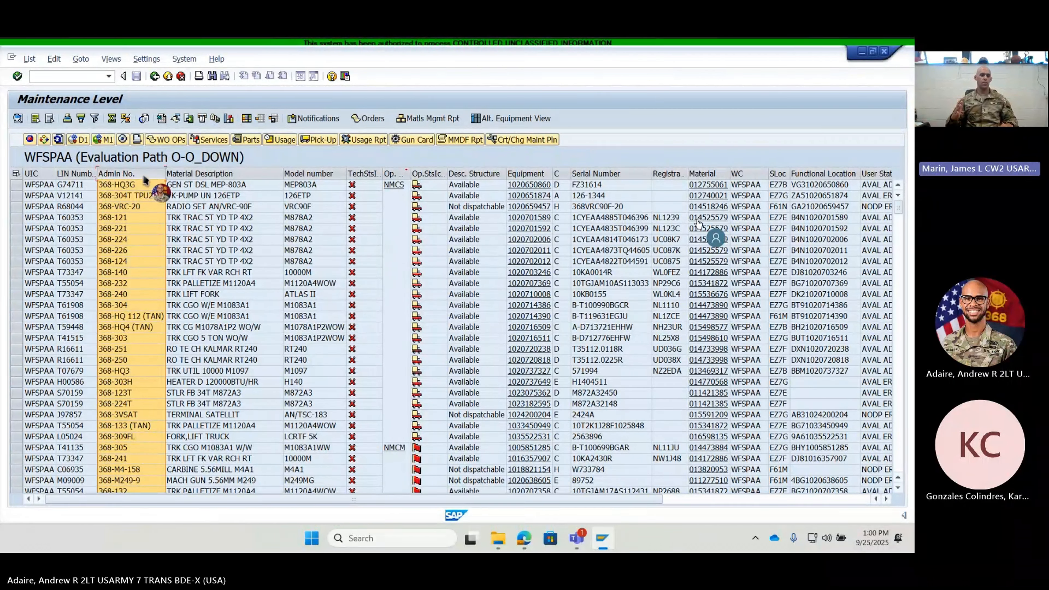
pyautogui.click(81, 118)
pyautogui.write('368')
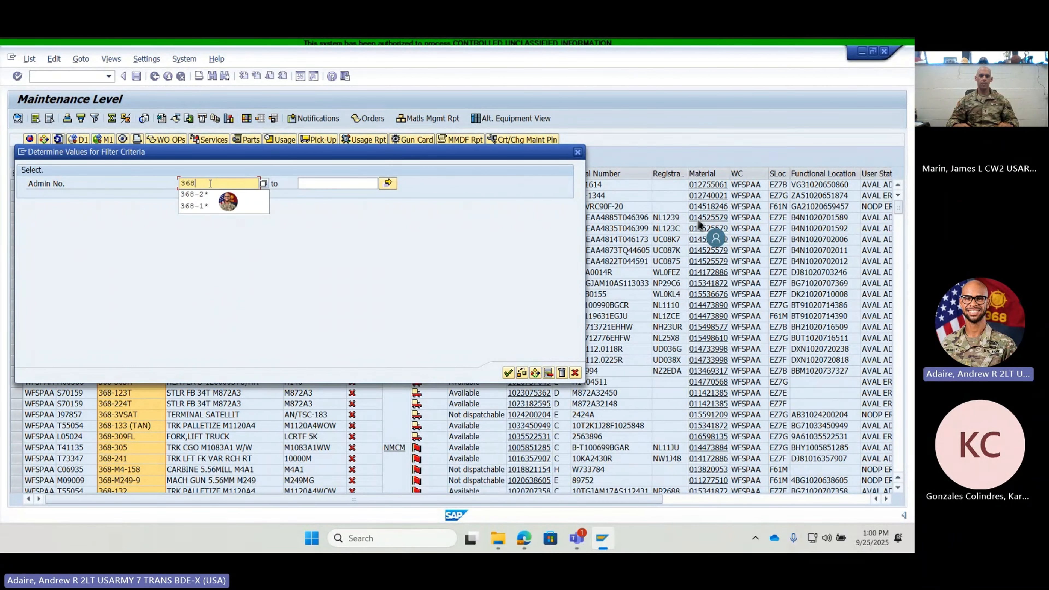
pyautogui.write('-2*')
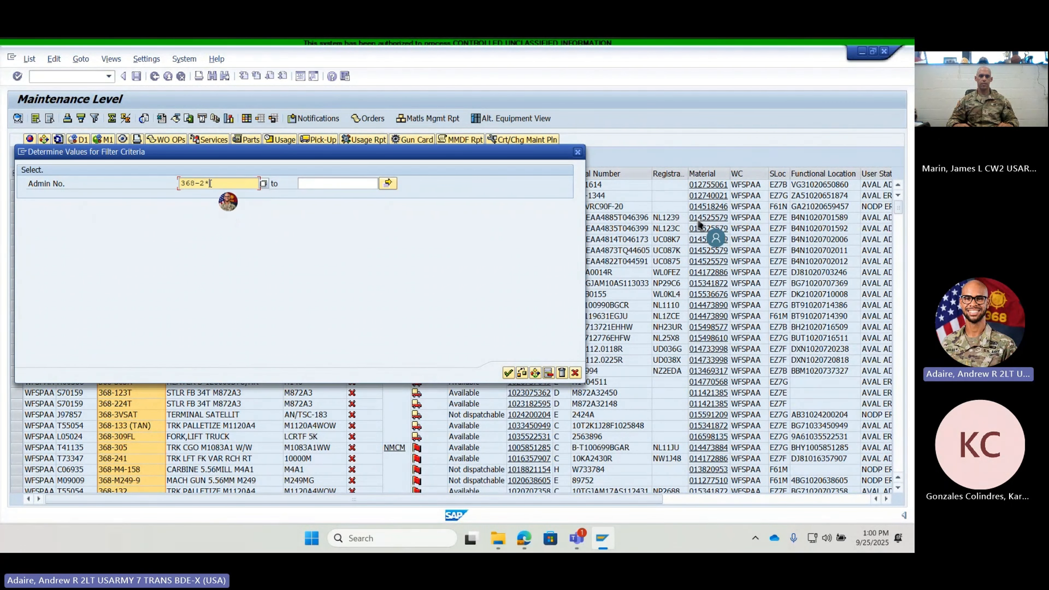
pyautogui.click(507, 373)
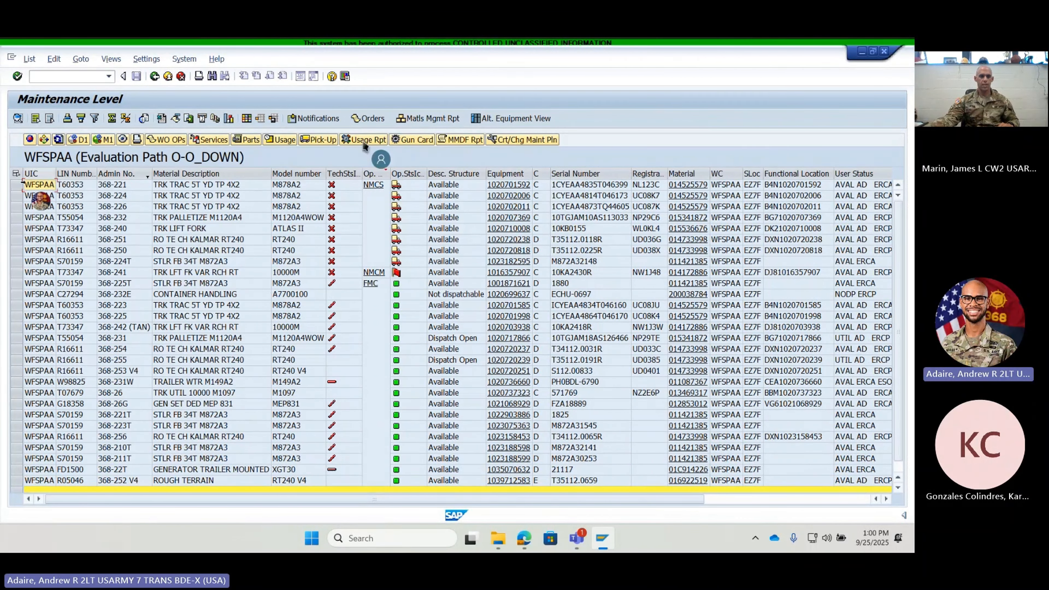
# - Select all rows of the filtered equipment list
pyautogui.click(18, 186)
pyautogui.scroll(-1, 19, 183)
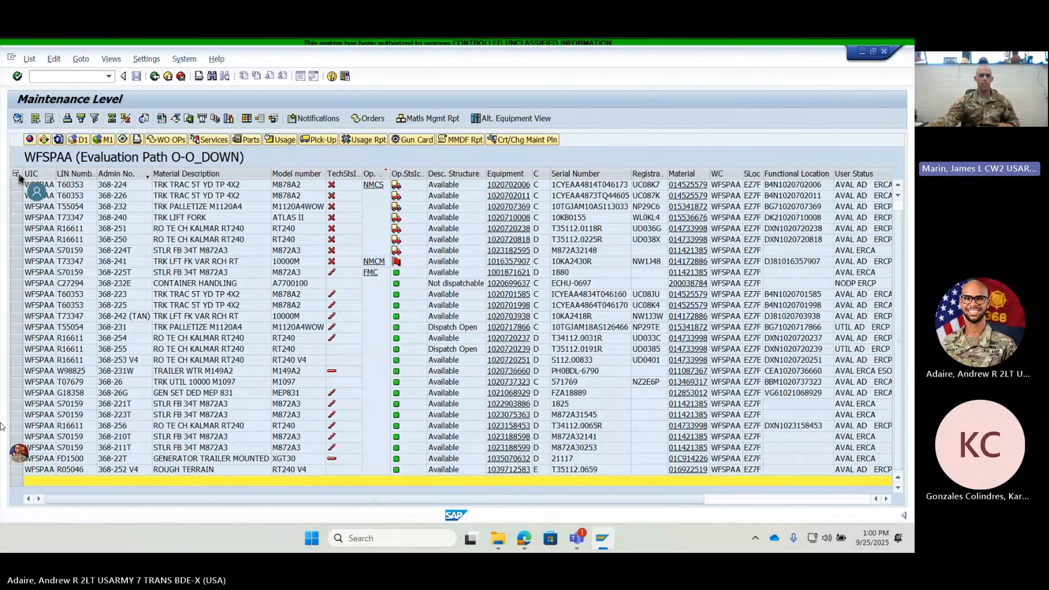
pyautogui.click(15, 174)
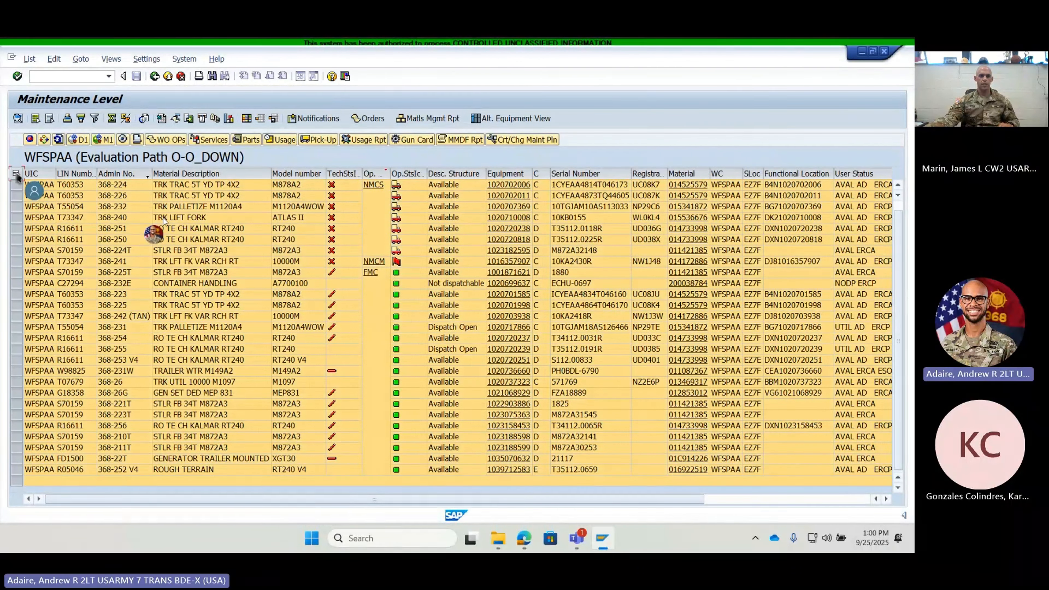
pyautogui.scroll(1, 19, 184)
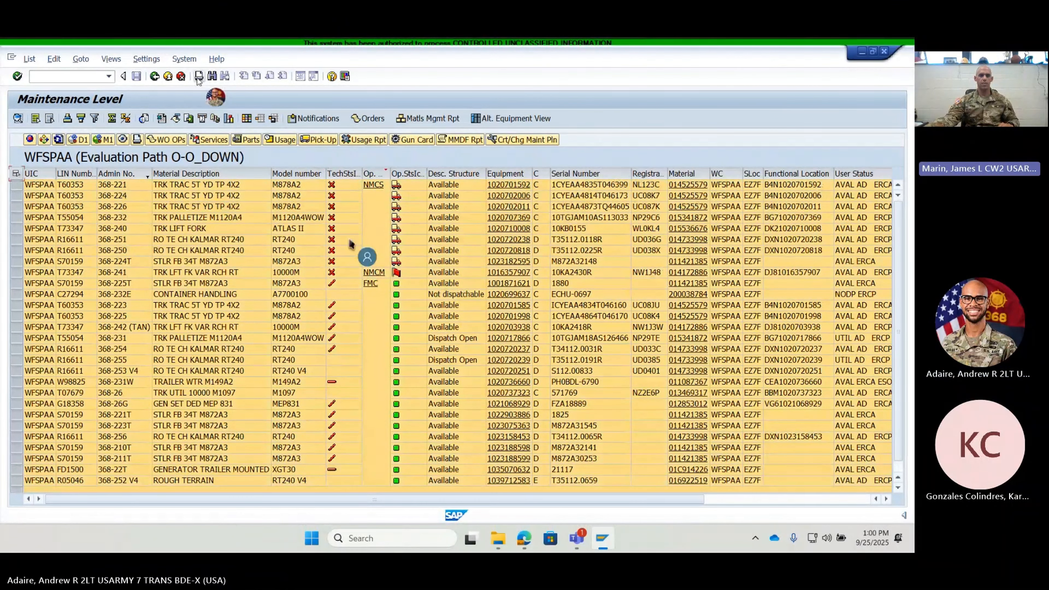
pyautogui.click(198, 76)
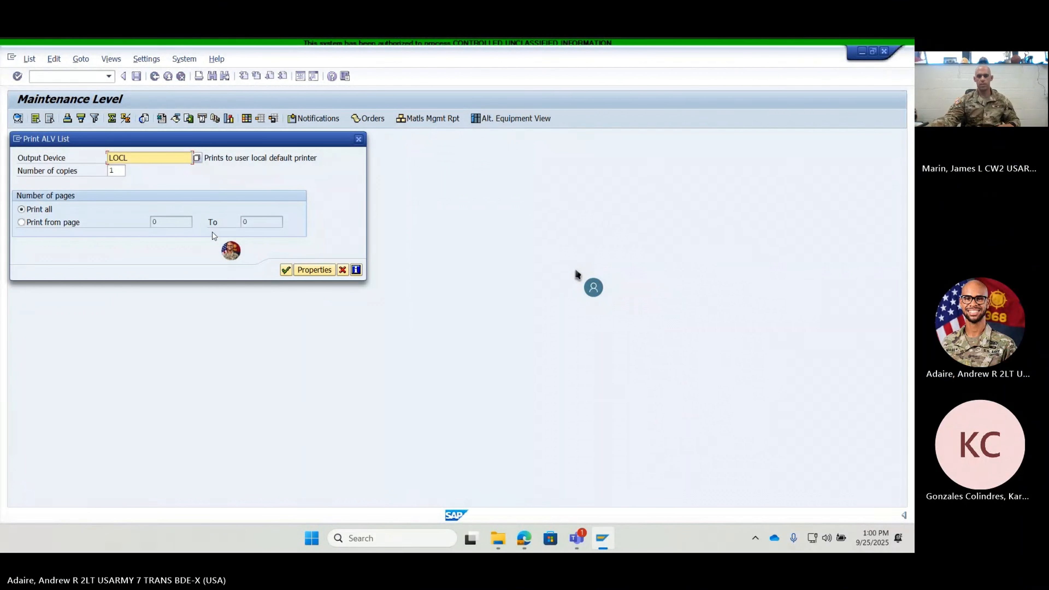
pyautogui.click(285, 270)
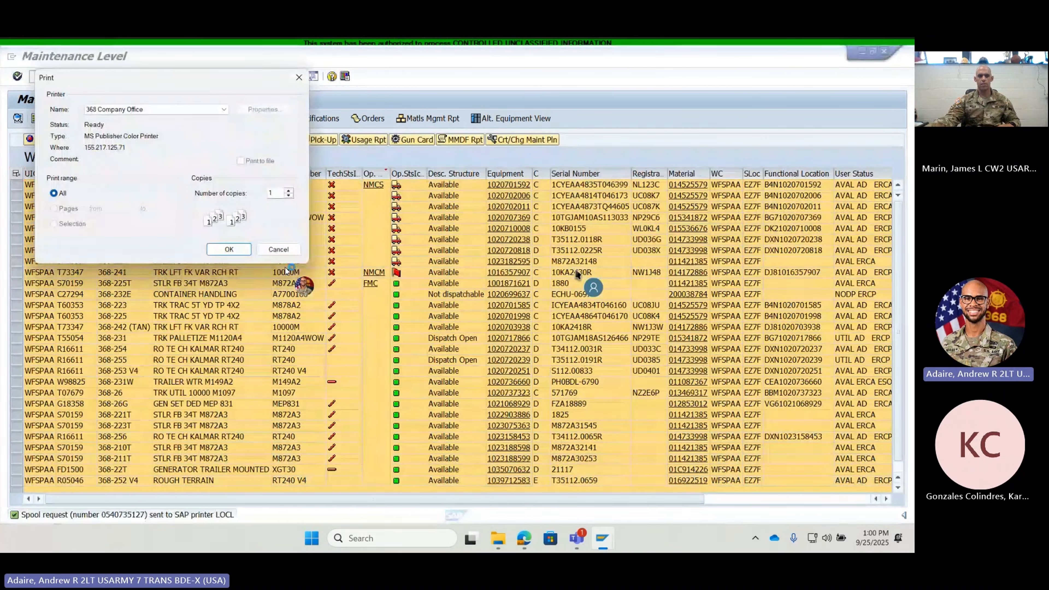
pyautogui.click(279, 249)
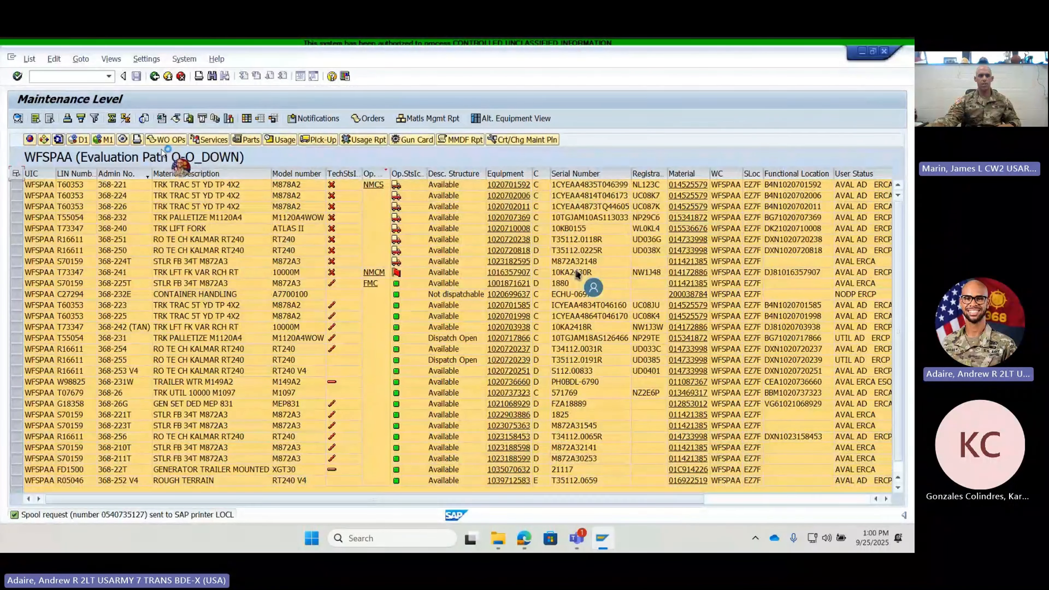
# - Preview the DA Form 5988-E worksheets for all selected equipment, look through them up to page 5 and start printing
pyautogui.click(137, 139)
pyautogui.click(351, 360)
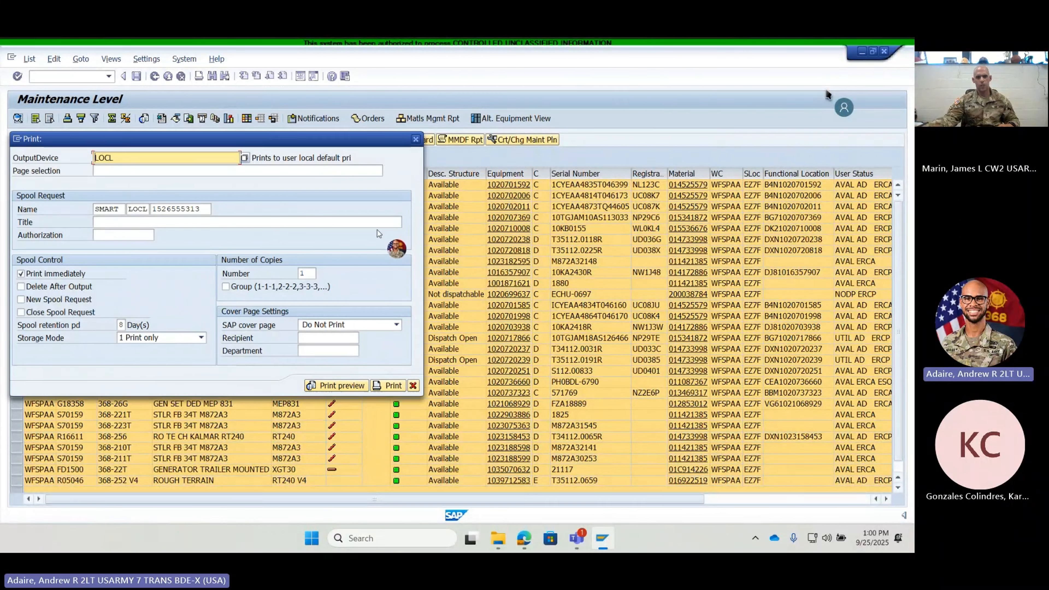
pyautogui.click(350, 389)
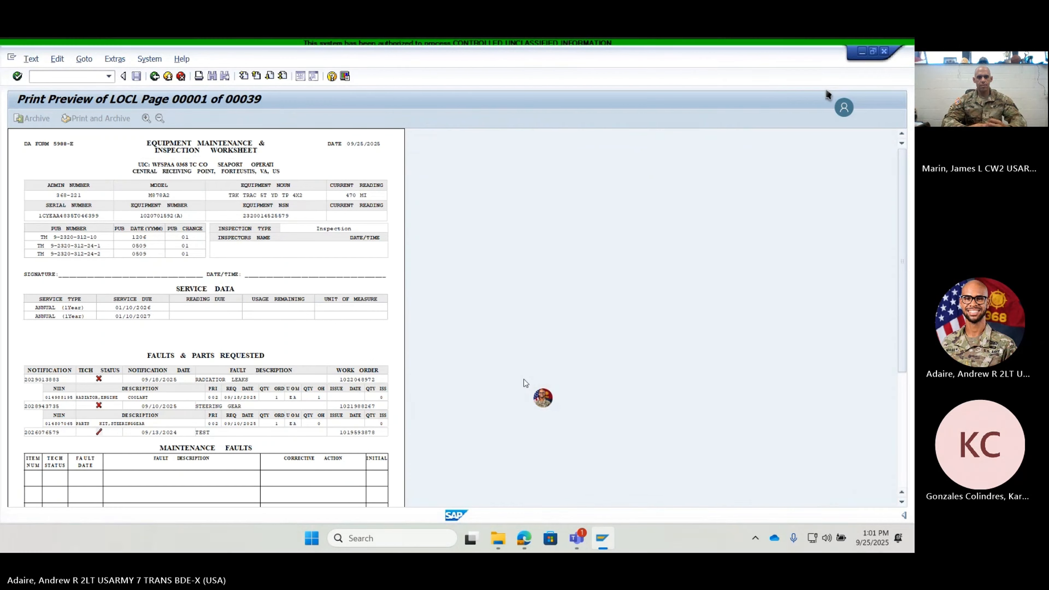
pyautogui.scroll(-5, 388, 298)
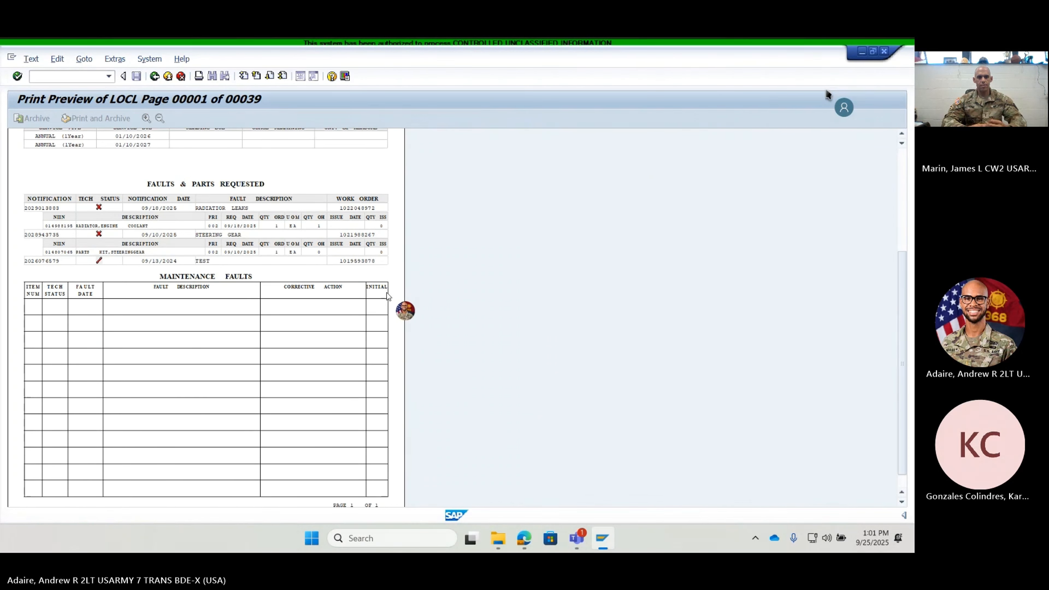
pyautogui.scroll(5, 388, 298)
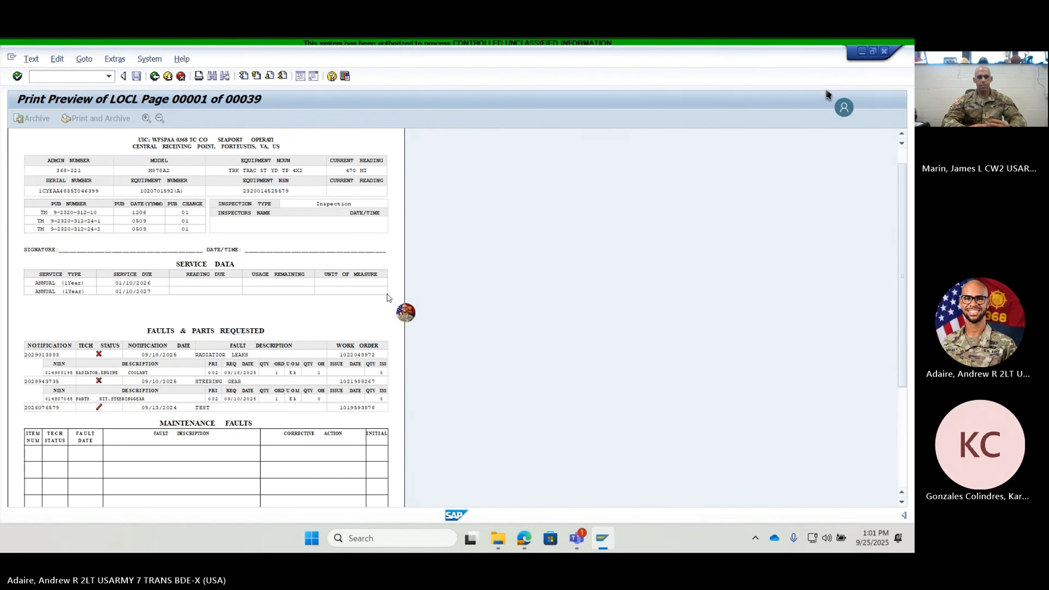
pyautogui.click(269, 76)
pyautogui.click(269, 76)
pyautogui.click(269, 76)
pyautogui.click(270, 76)
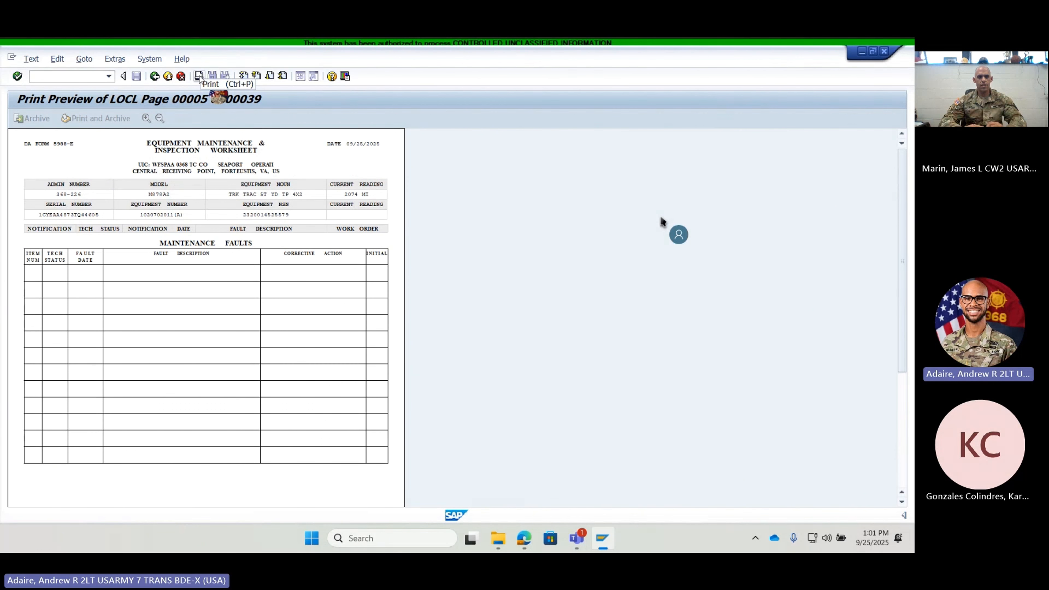
pyautogui.click(199, 77)
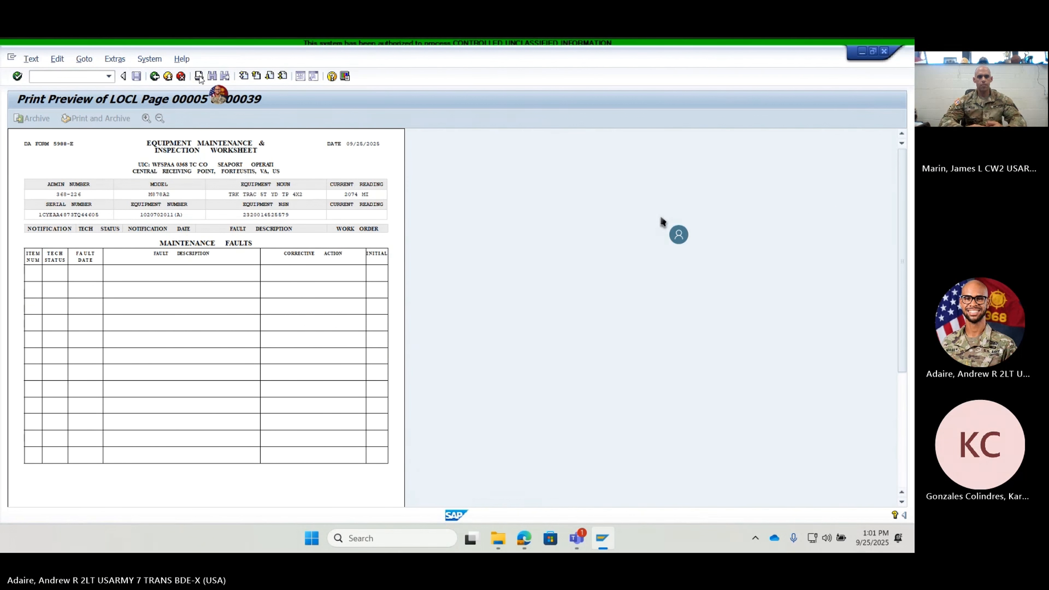